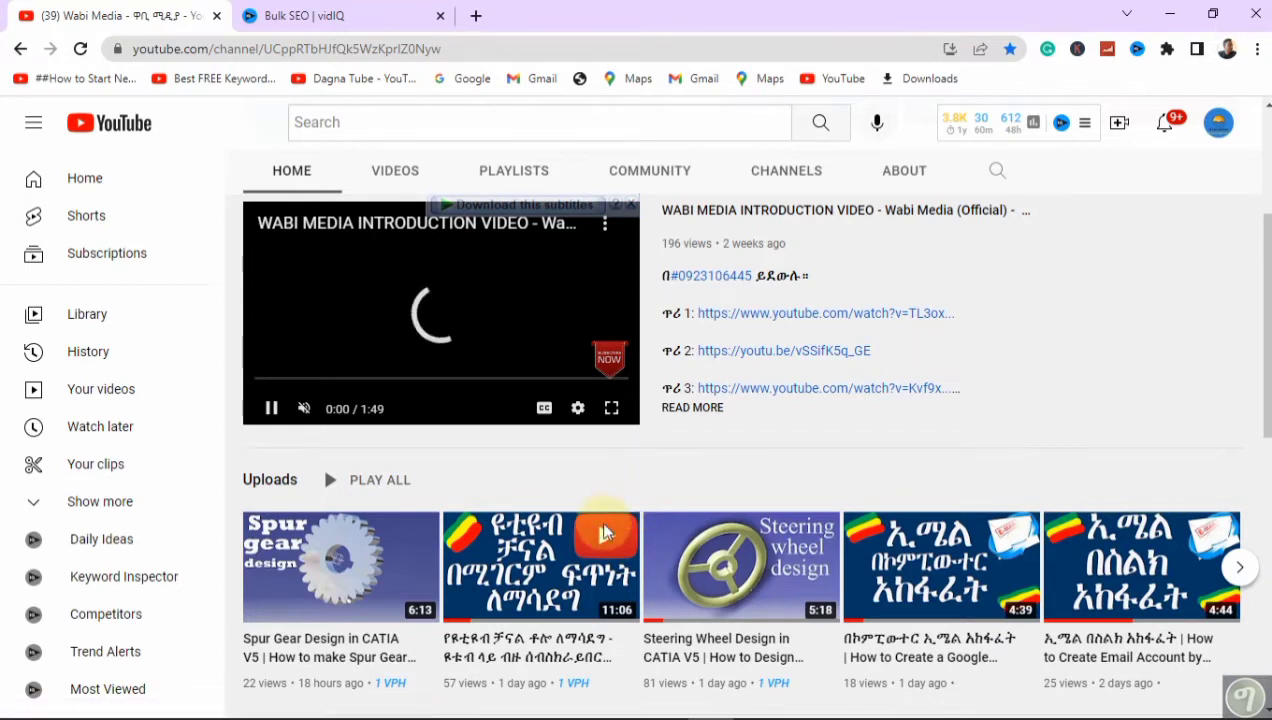
Open the 11:06 upload about growing a YouTube channel and bring it up for editing in YouTube Studio
click(530, 583)
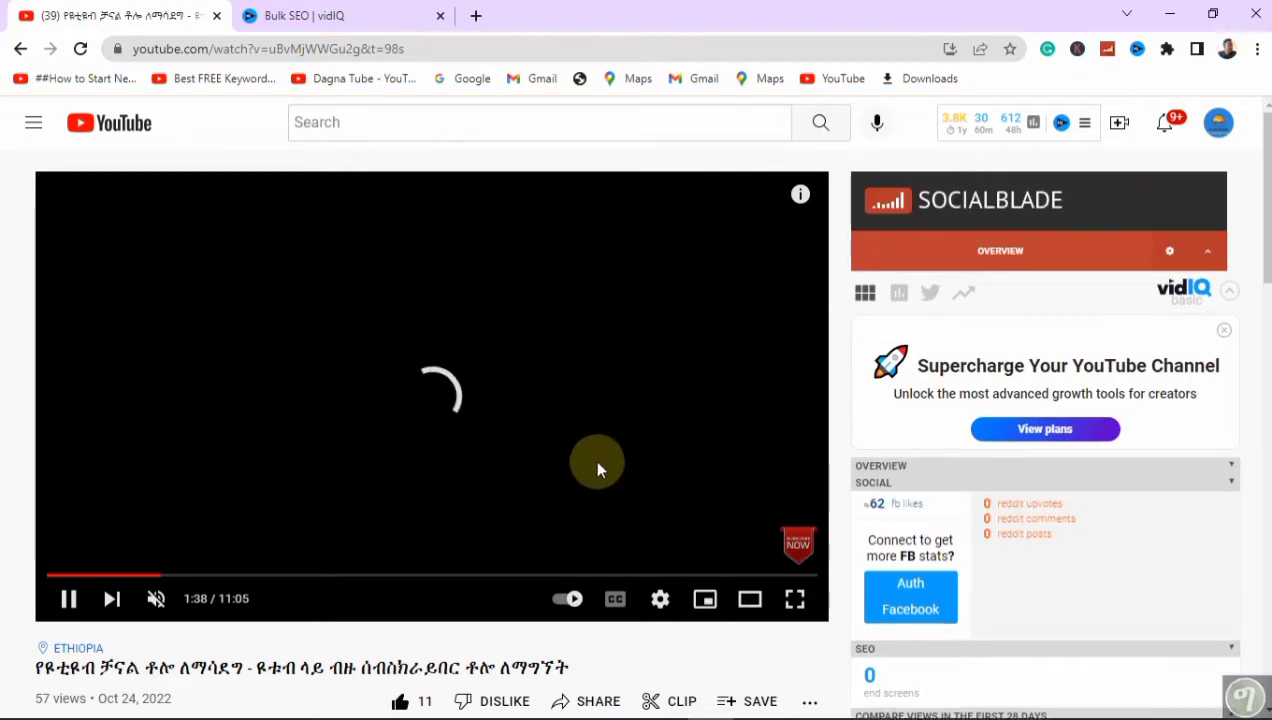
scroll(683, 469, down, 2)
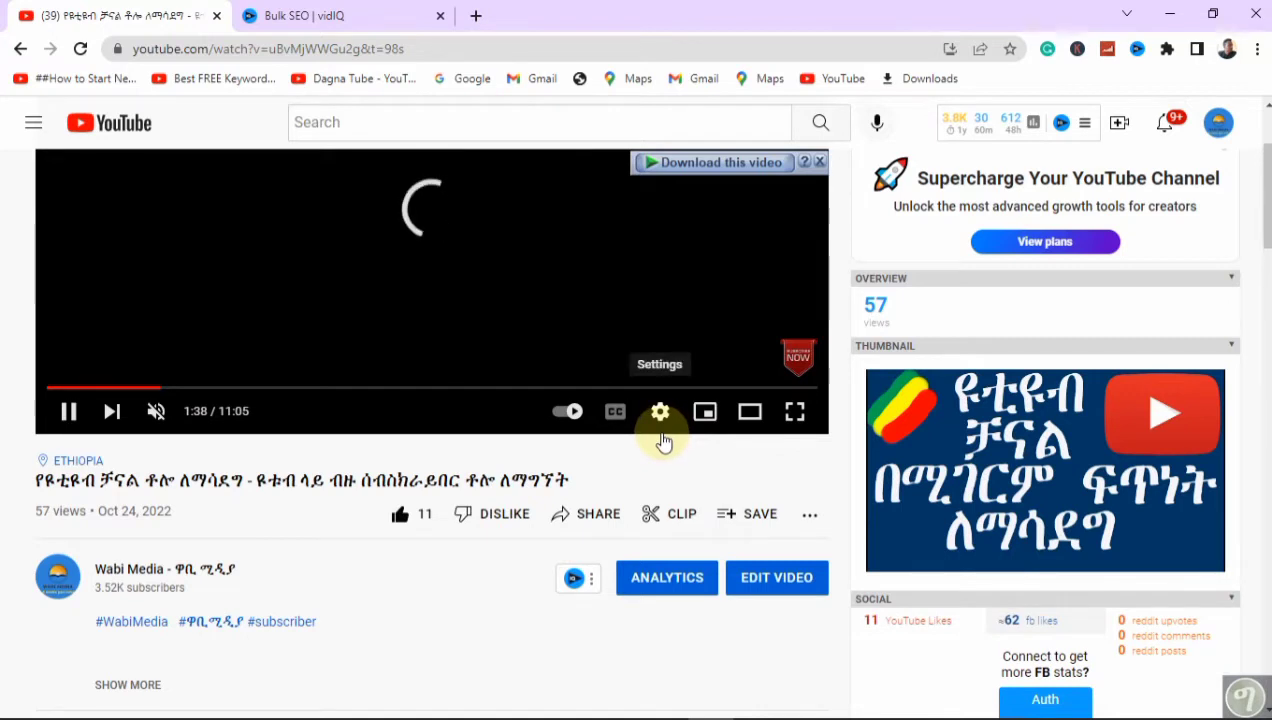
click(778, 587)
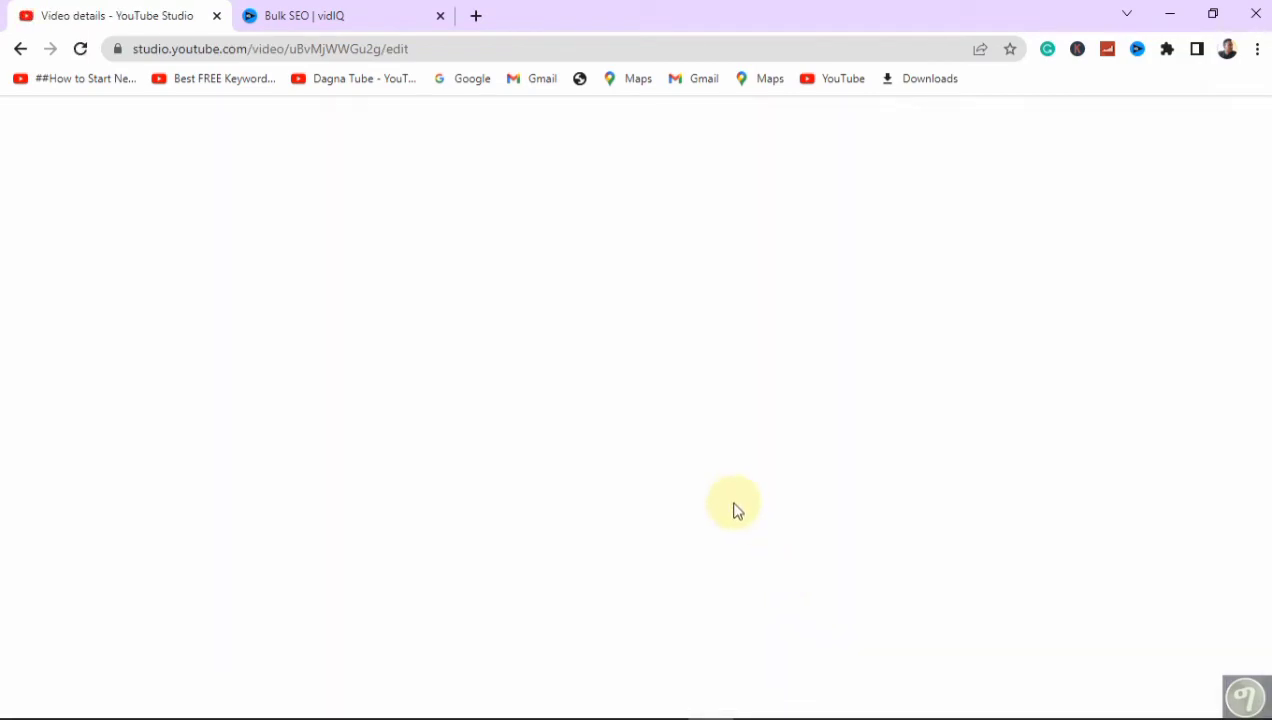
Review the video's details, from title and description through thumbnail, playlists and audience to the tags
scroll(600, 490, up, 5)
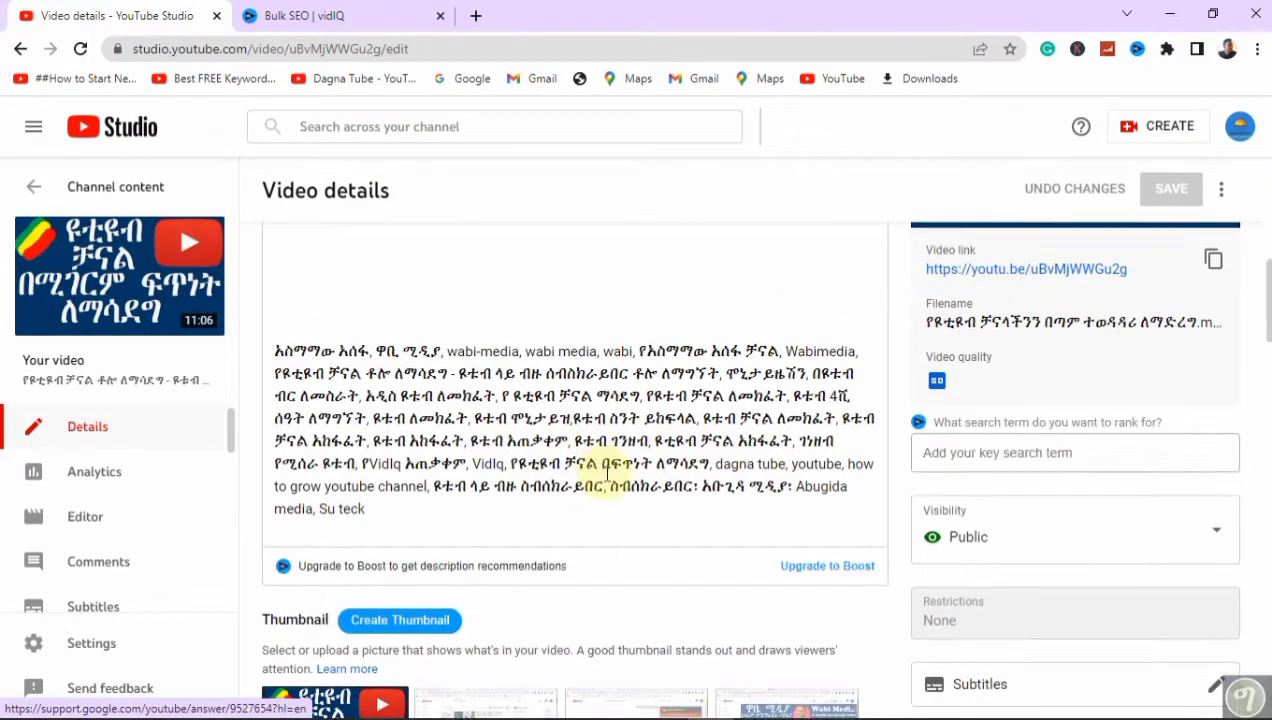
scroll(632, 503, down, 3)
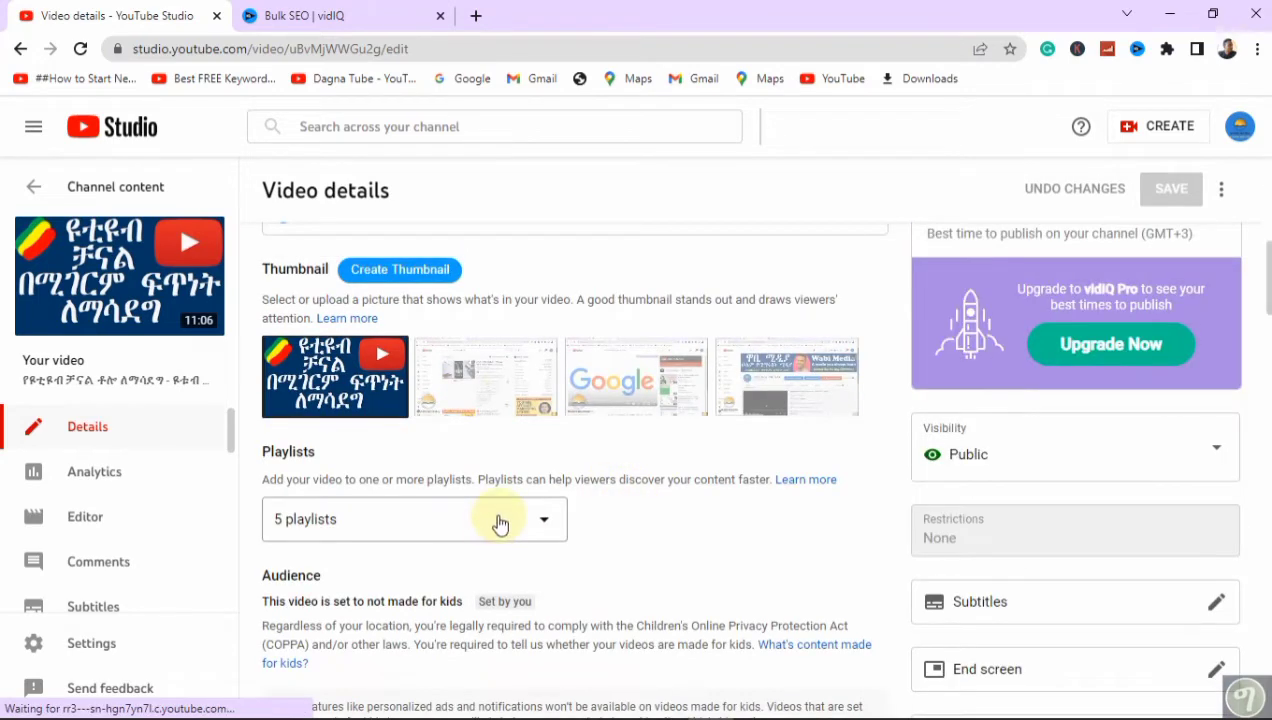
scroll(520, 520, down, 5)
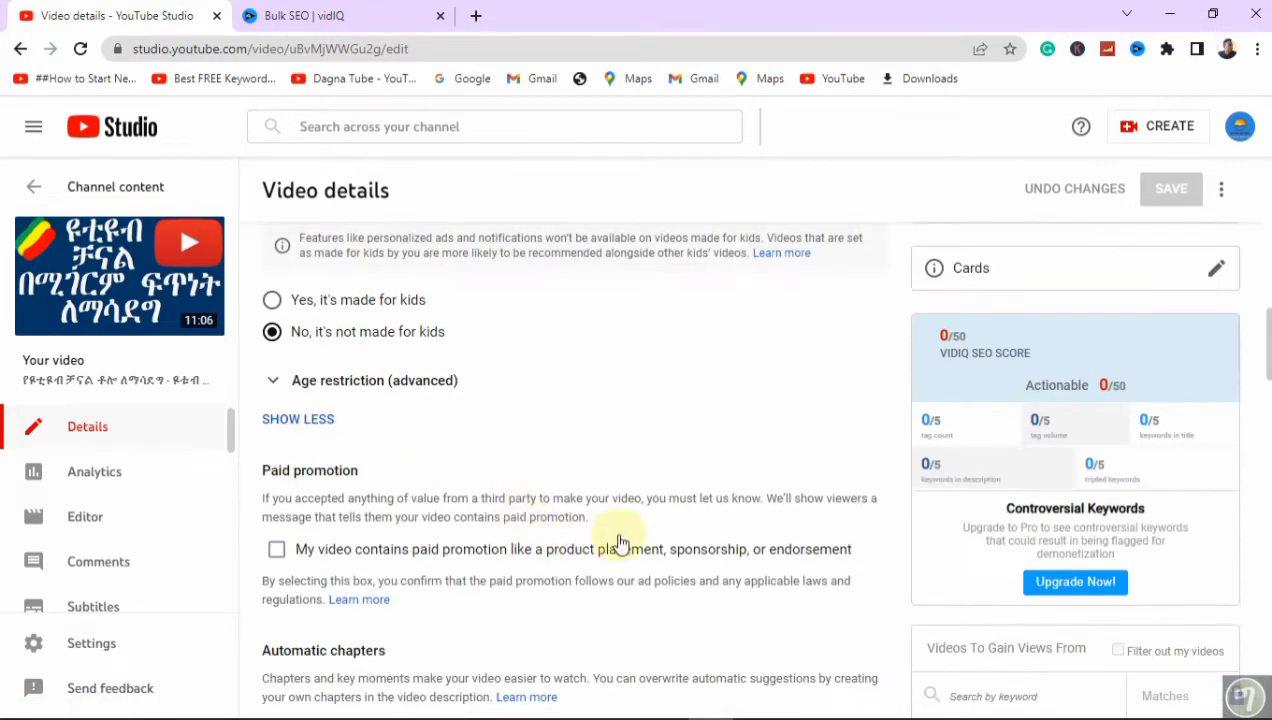
scroll(658, 515, down, 7)
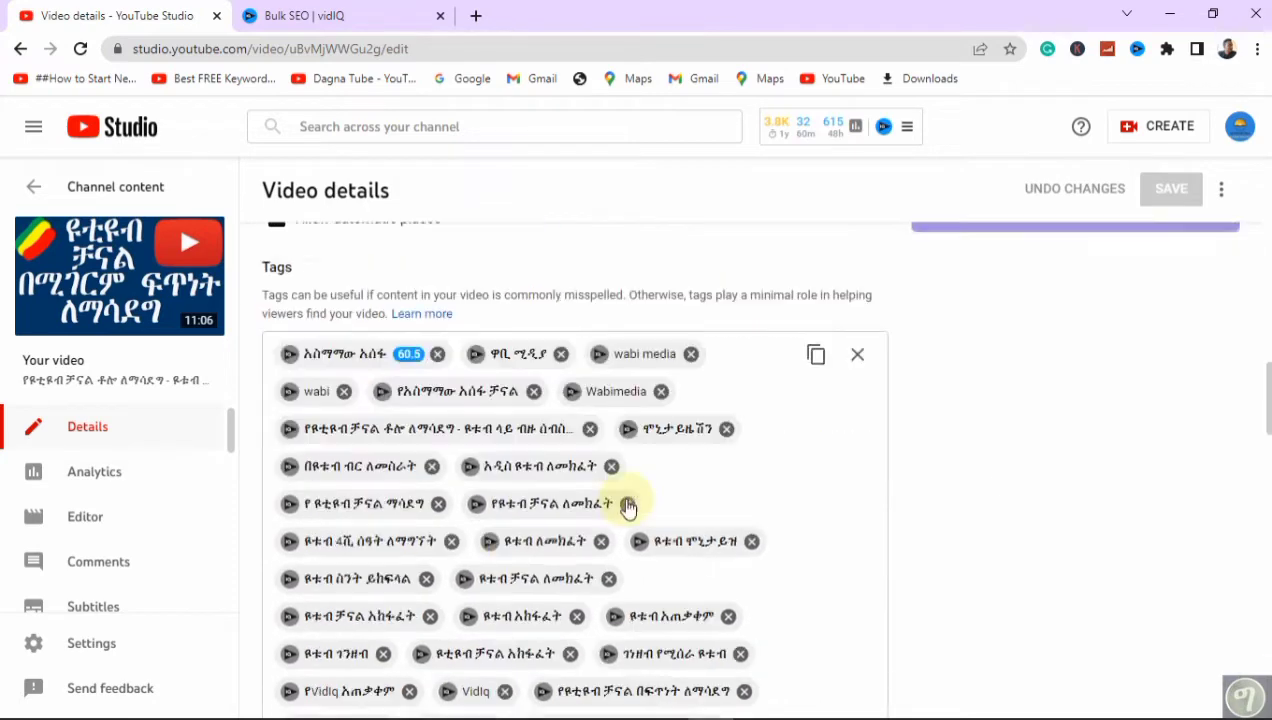
scroll(826, 518, down, 4)
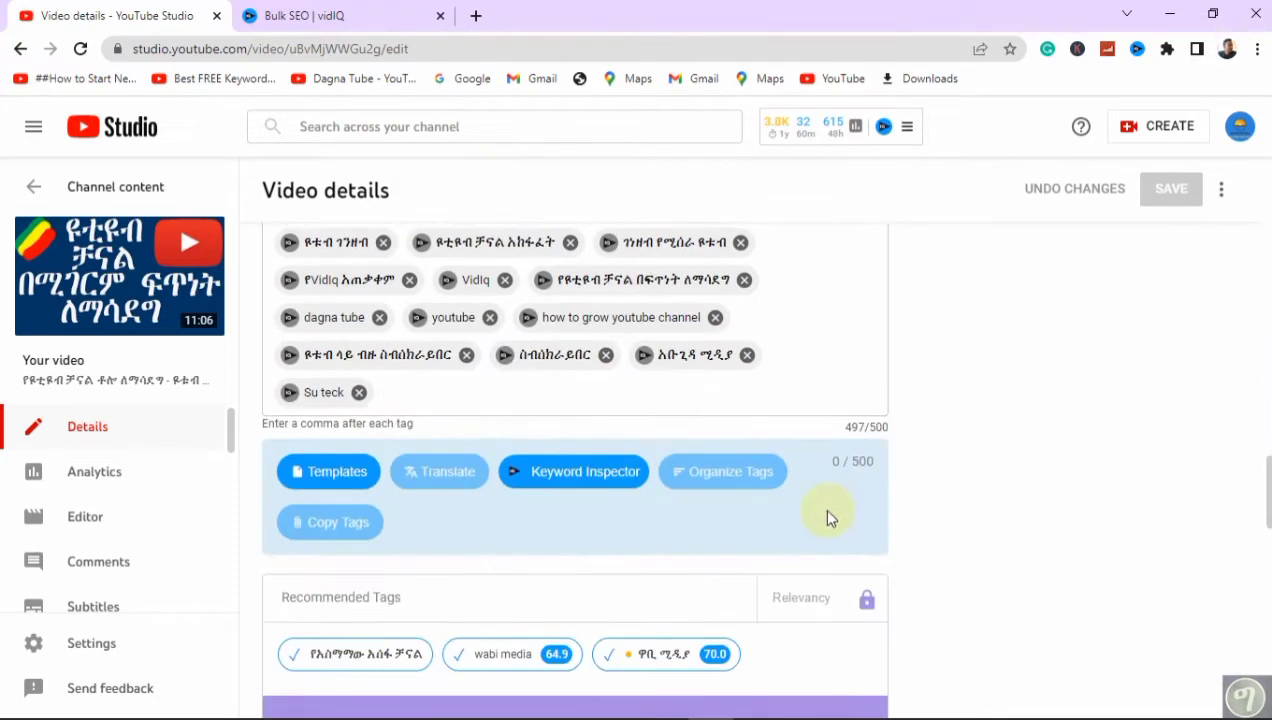
scroll(737, 495, up, 12)
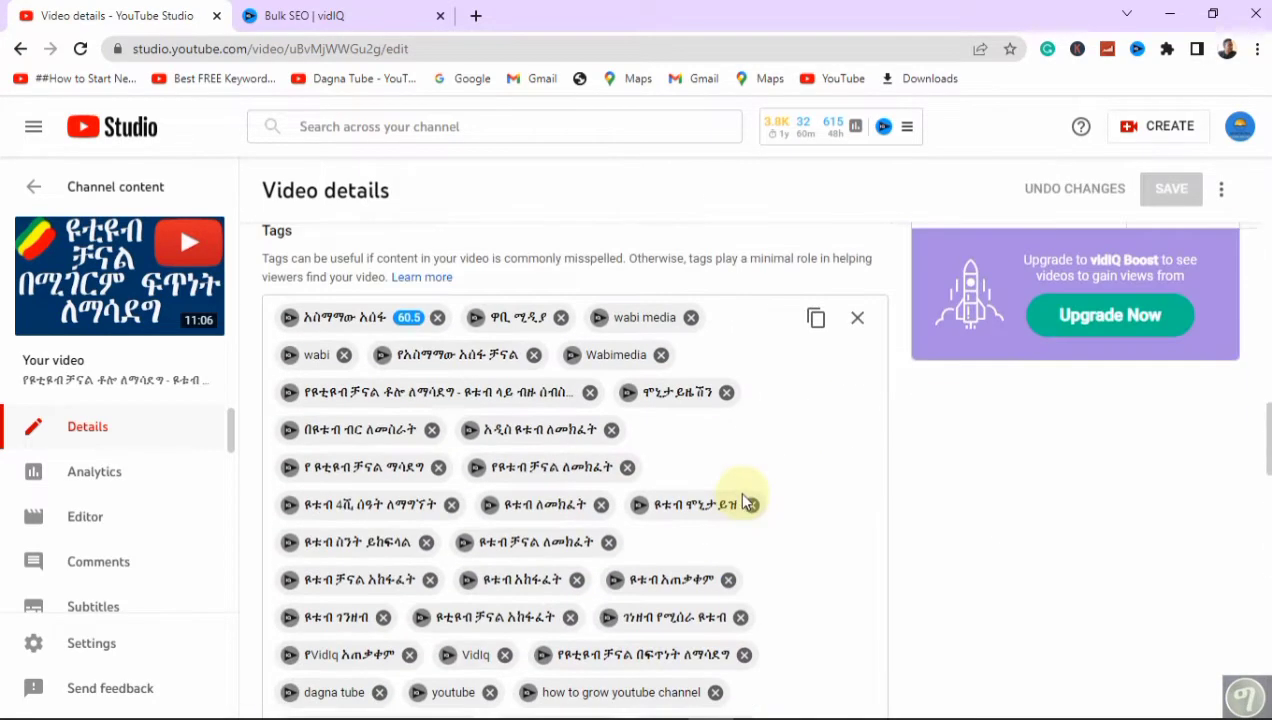
scroll(633, 512, up, 10)
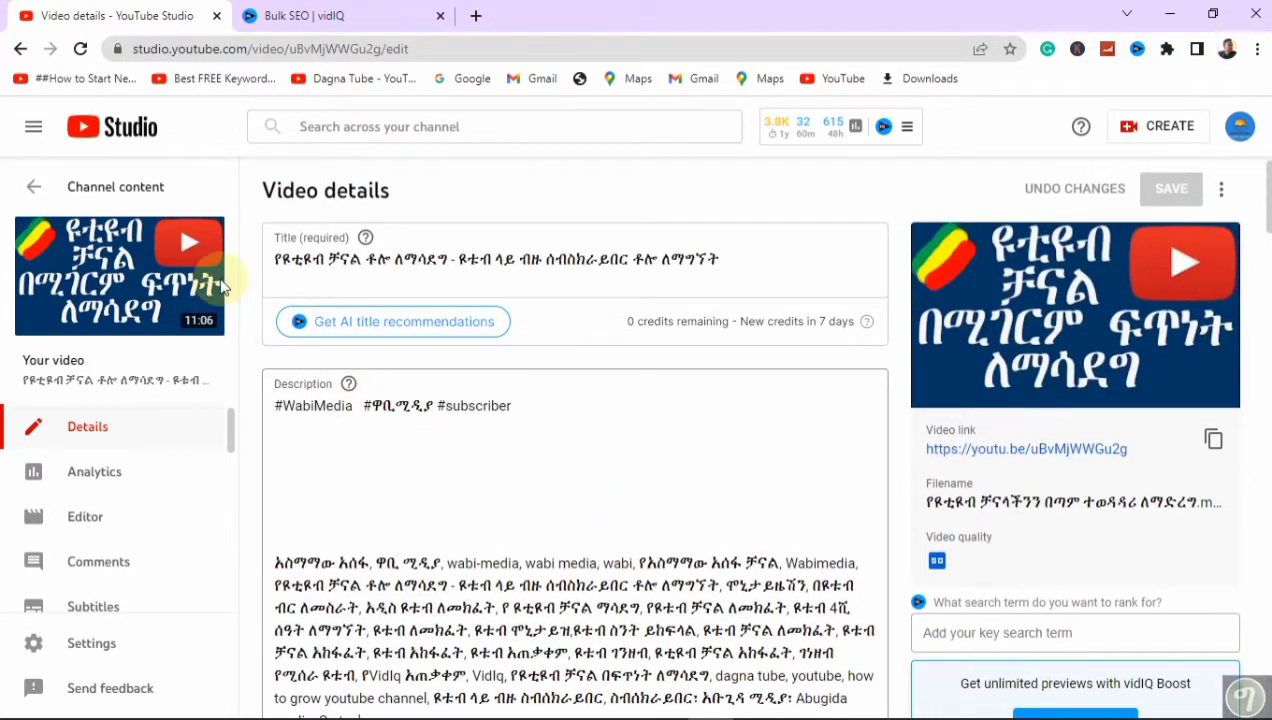
scroll(583, 507, down, 4)
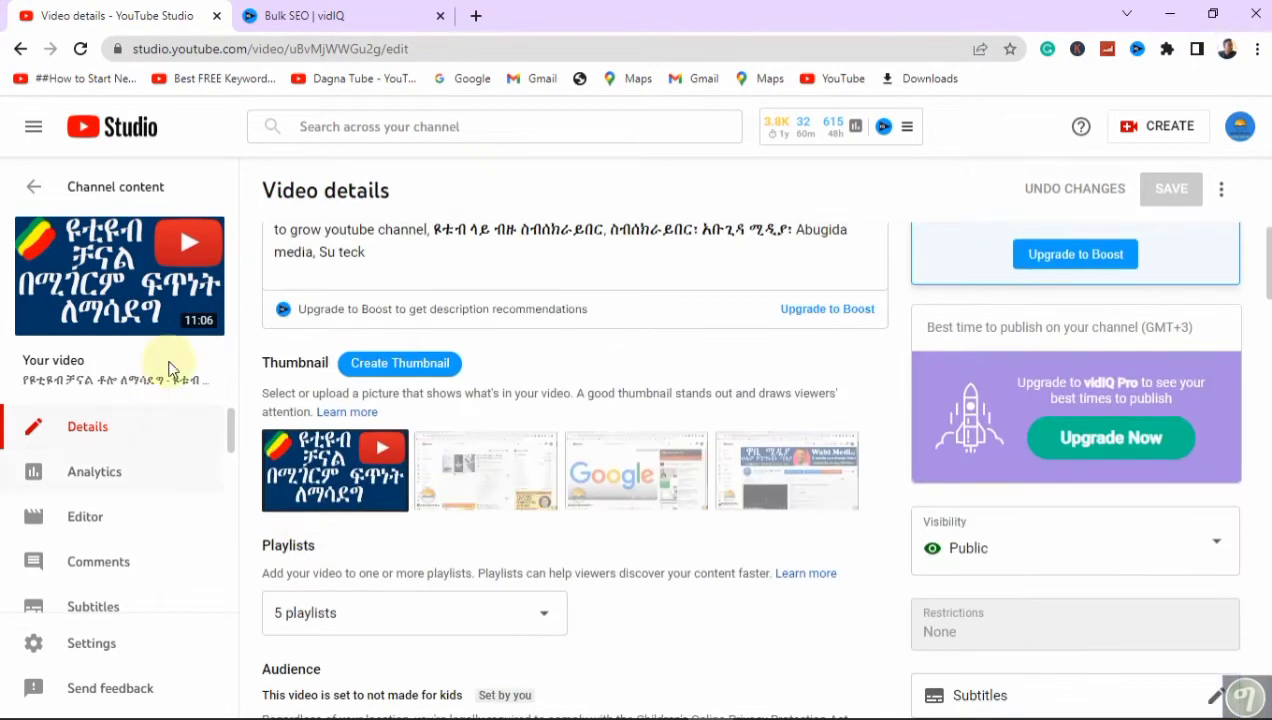
scroll(761, 403, up, 2)
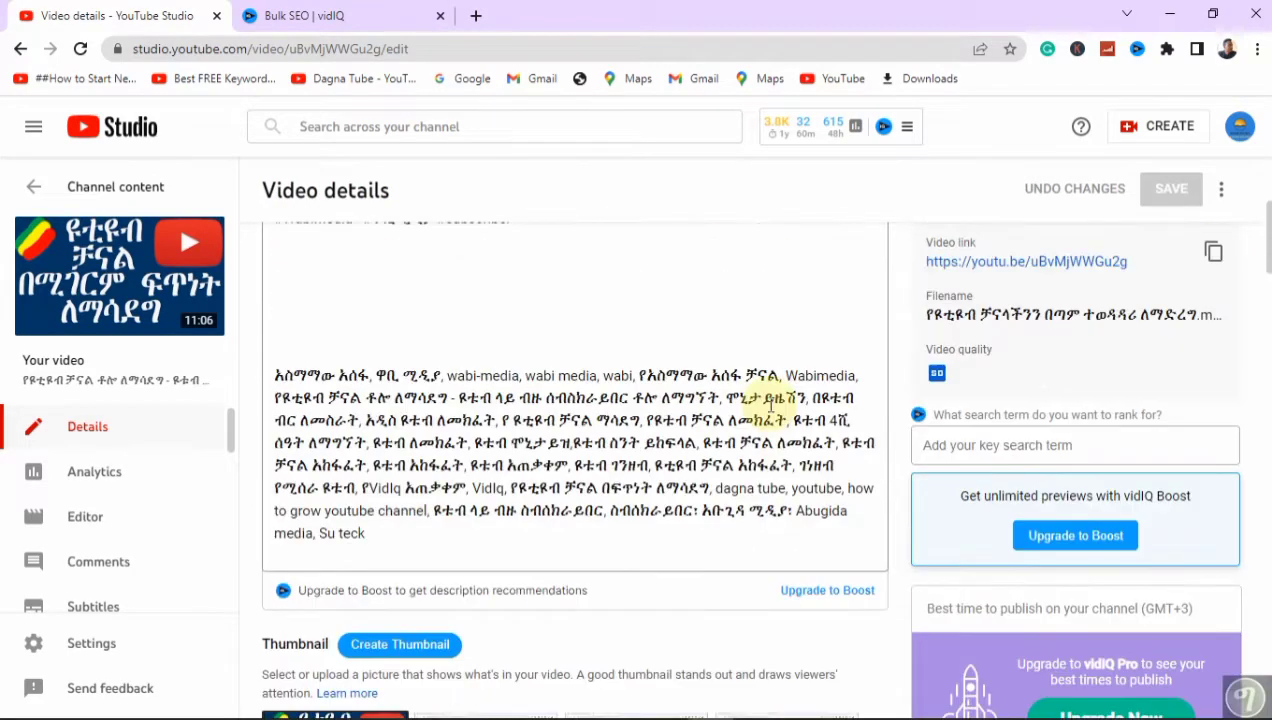
Examine the video's full tag list together with the vidIQ score and rank badges on the tags
scroll(539, 517, down, 7)
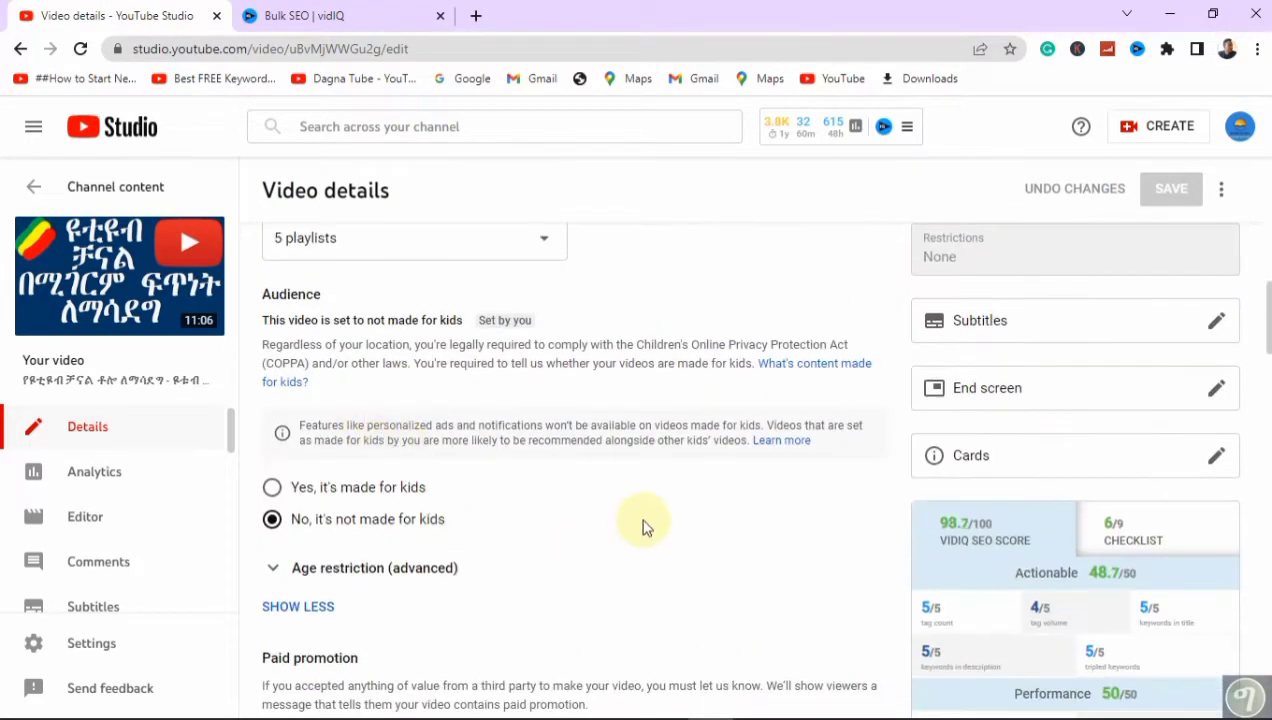
scroll(645, 525, down, 7)
scroll(740, 557, down, 3)
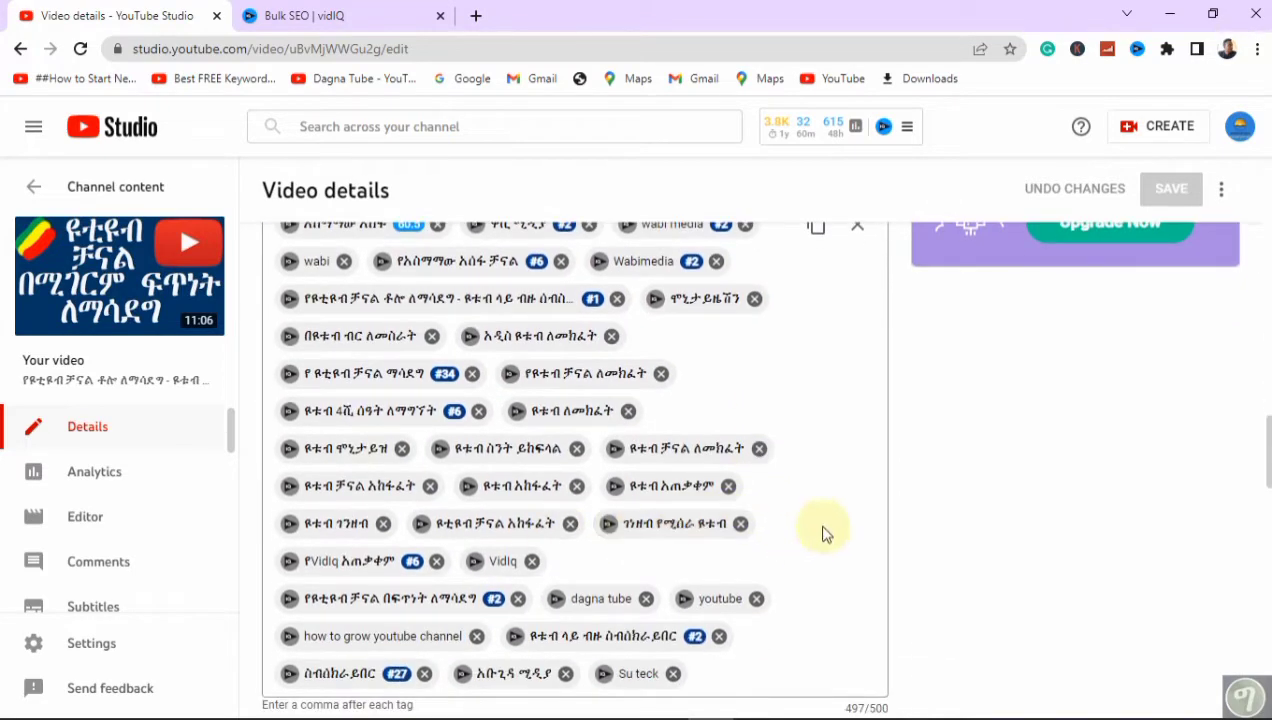
scroll(772, 491, up, 2)
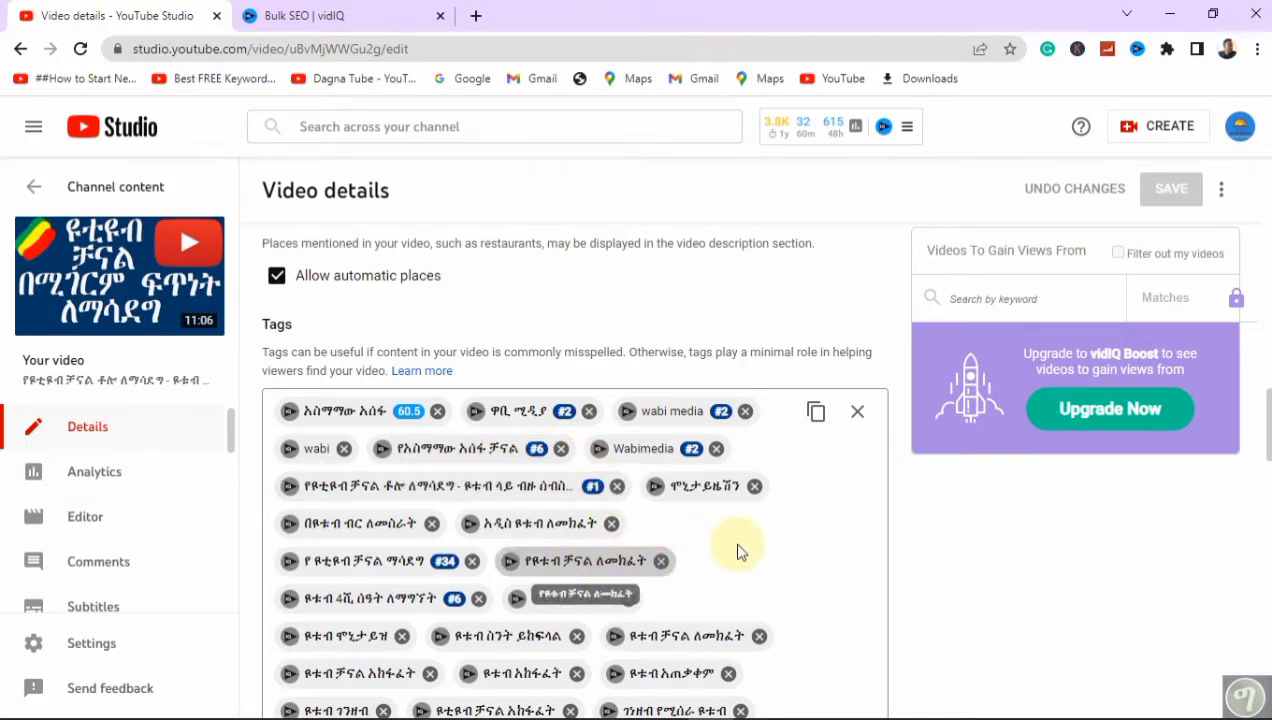
scroll(737, 552, down, 1)
scroll(700, 540, down, 2)
scroll(650, 532, down, 2)
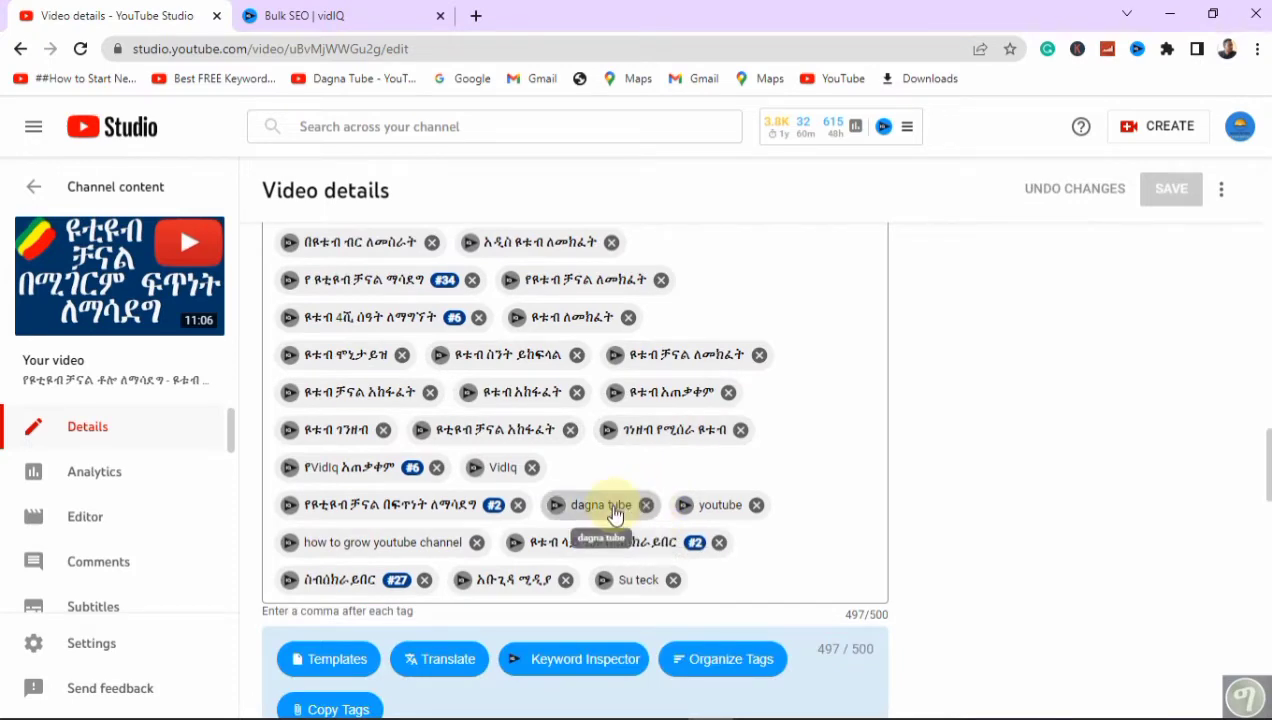
scroll(594, 476, up, 2)
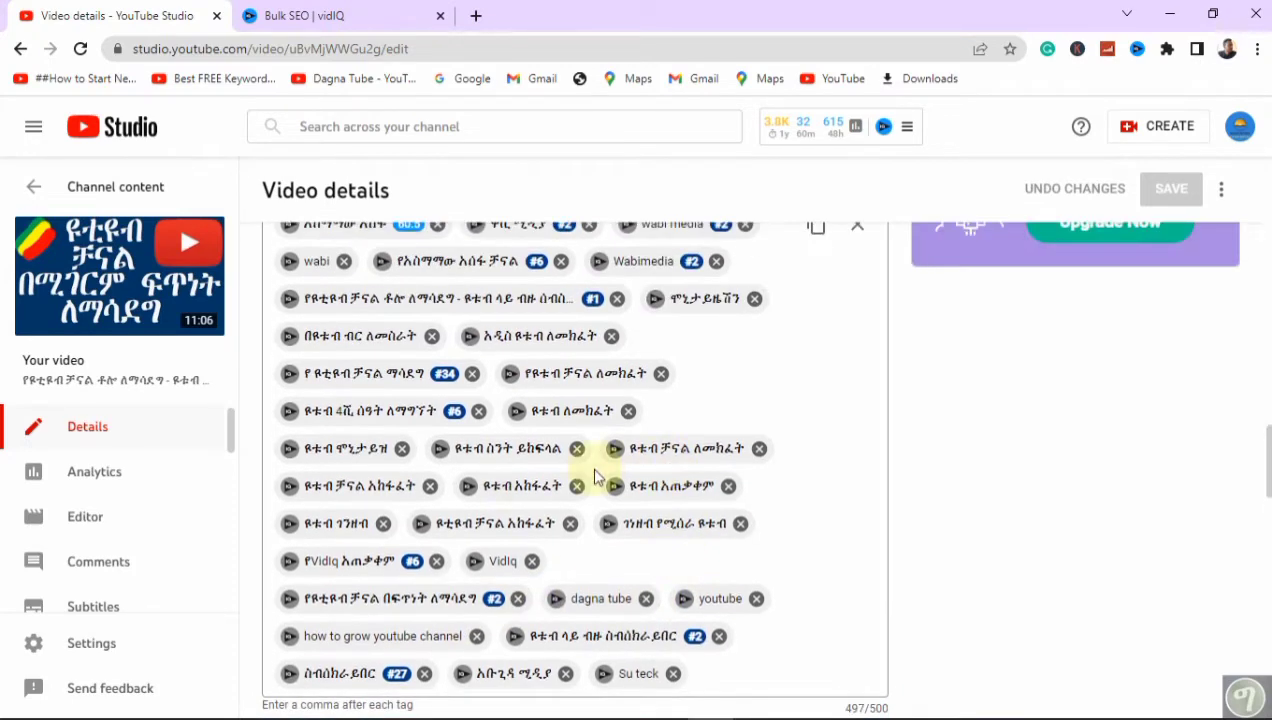
scroll(594, 476, up, 2)
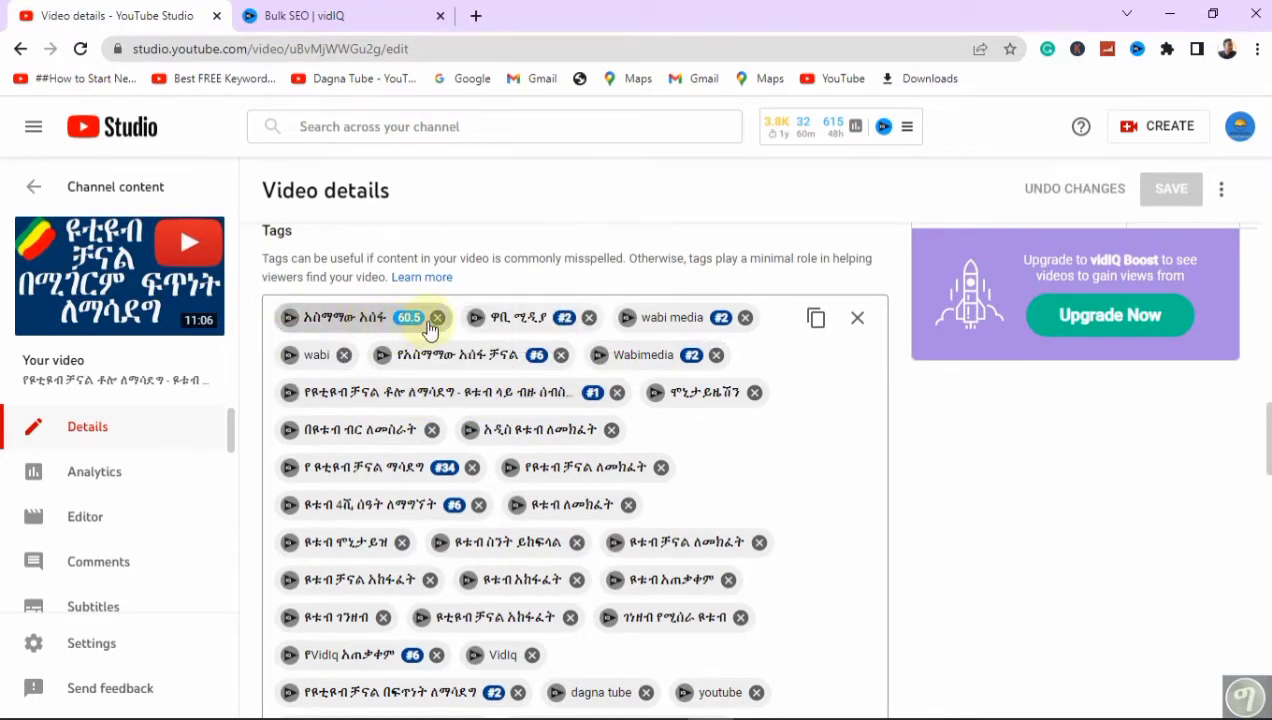
Check the first tag's vidIQ score breakdown, open that tag in Keyword Inspector and highlight the tip about high scoring keywords
mouse_move(416, 327)
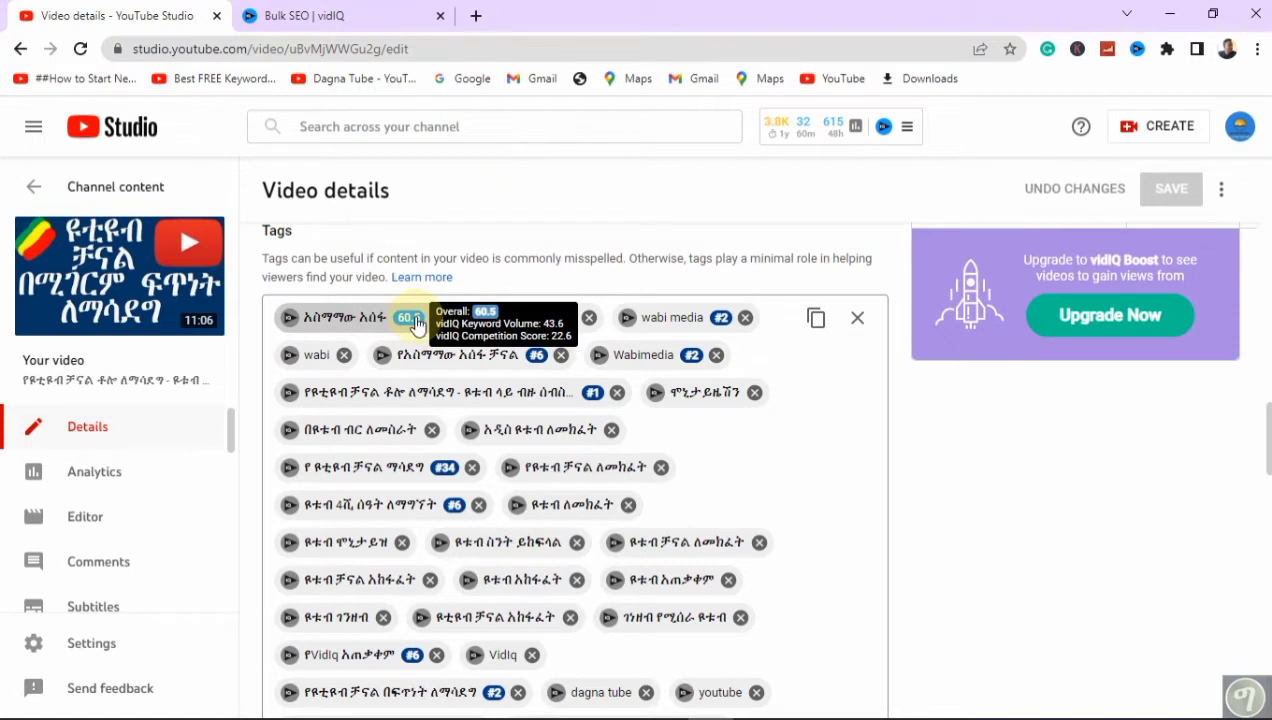
click(288, 322)
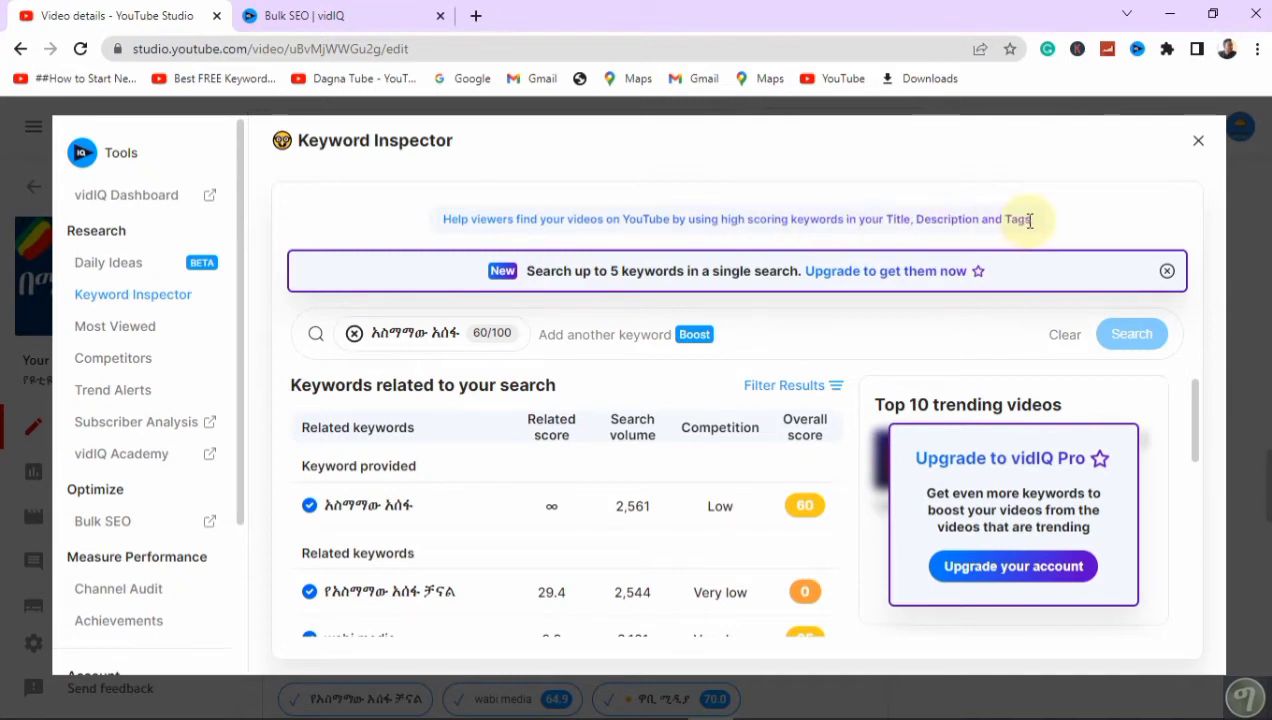
drag(1030, 220, 456, 219)
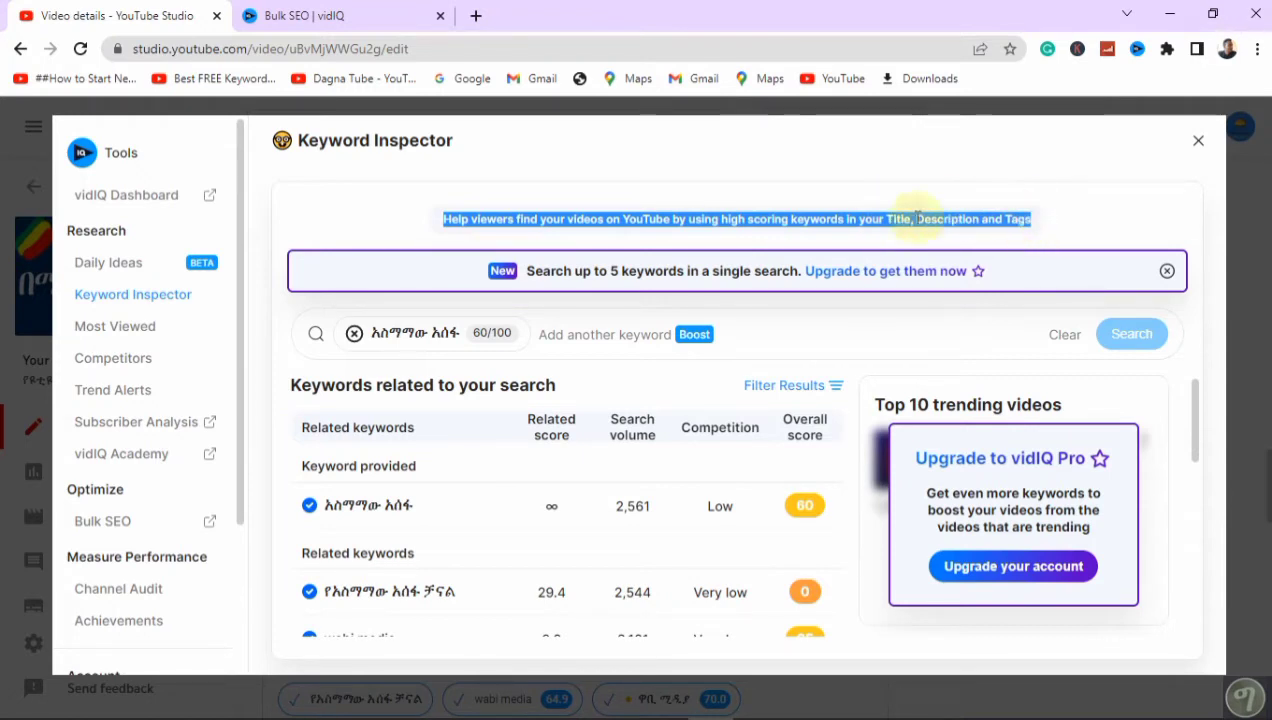
click(845, 212)
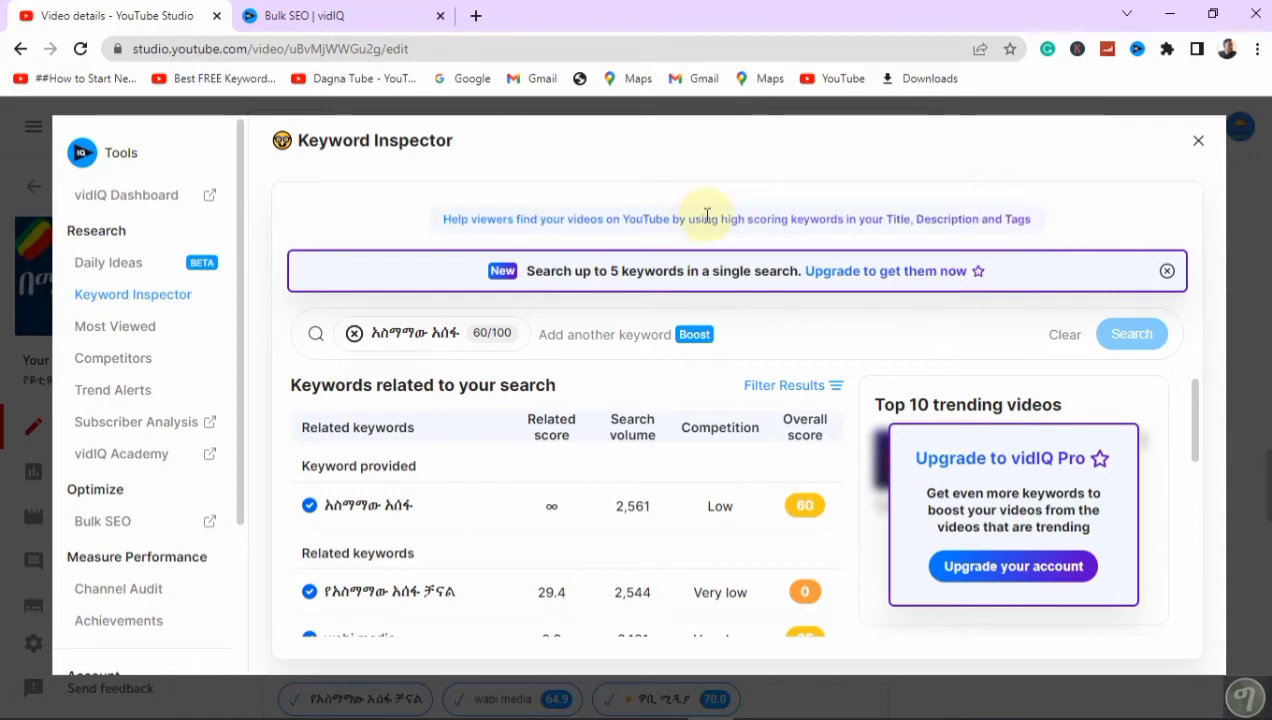
drag(844, 217, 715, 209)
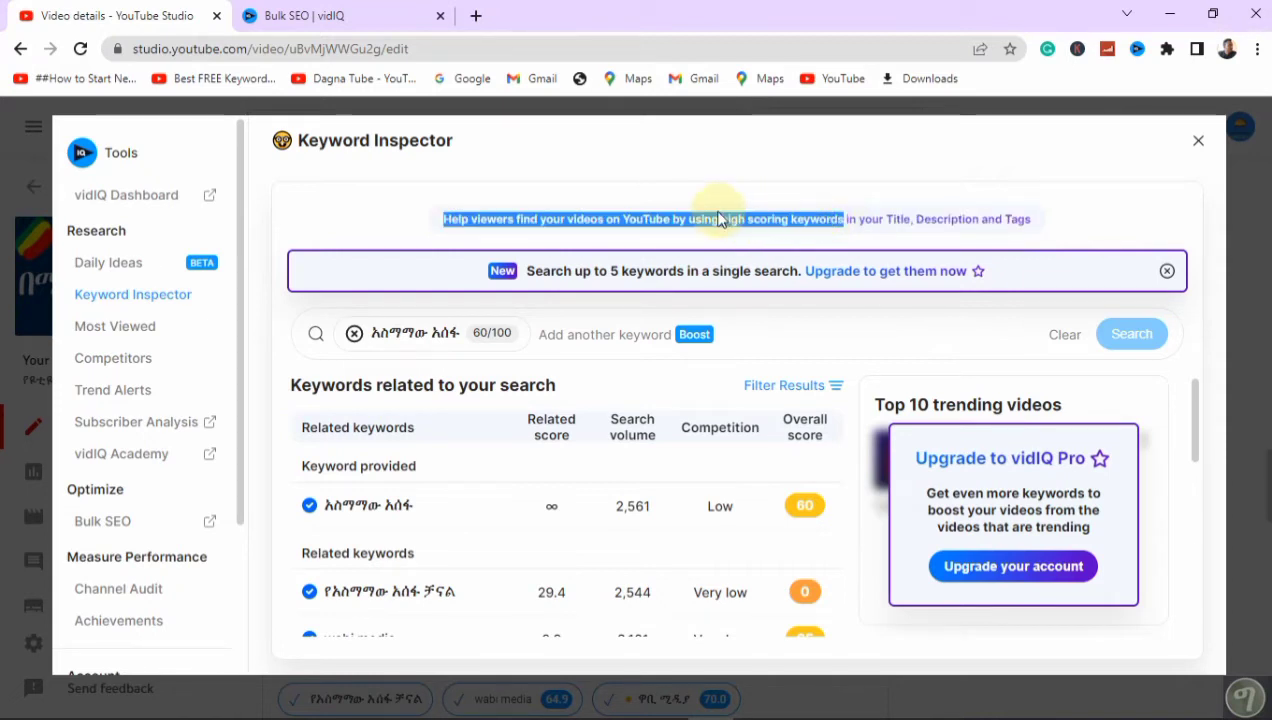
click(905, 339)
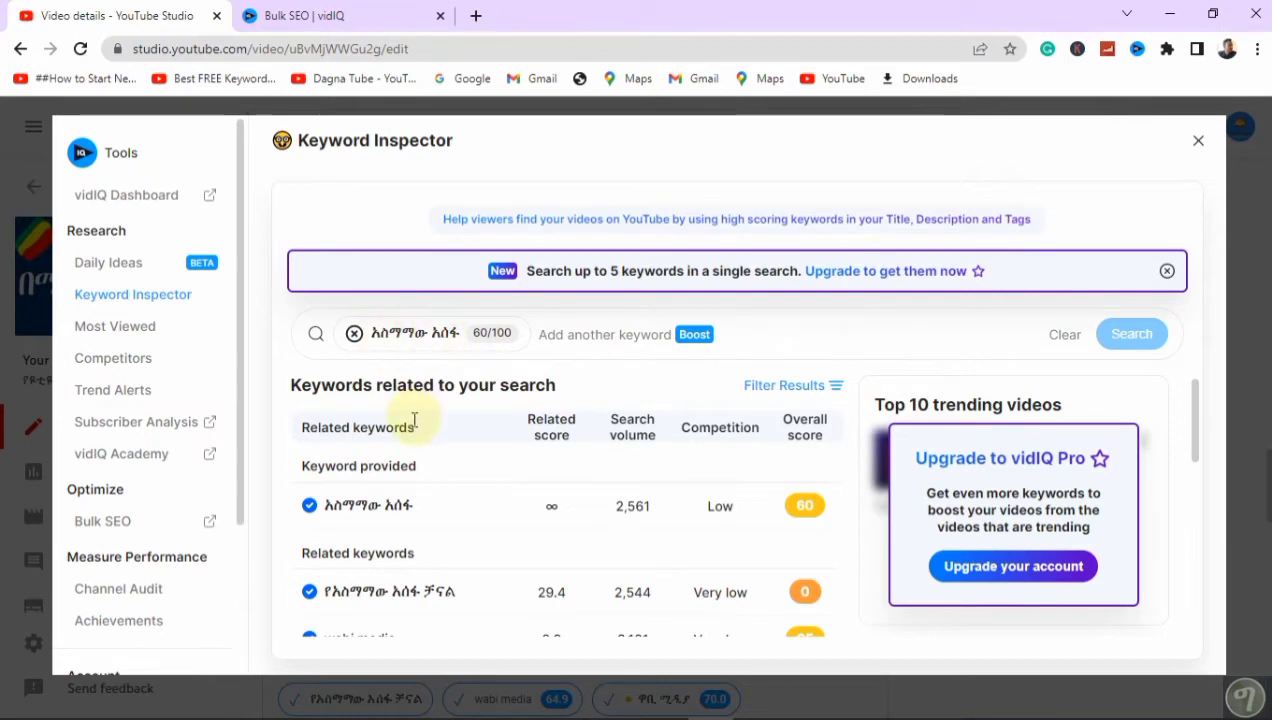
Examine the provided and related keywords, comparing their related score, search volume, competition and overall score
scroll(417, 426, down, 1)
scroll(425, 520, up, 1)
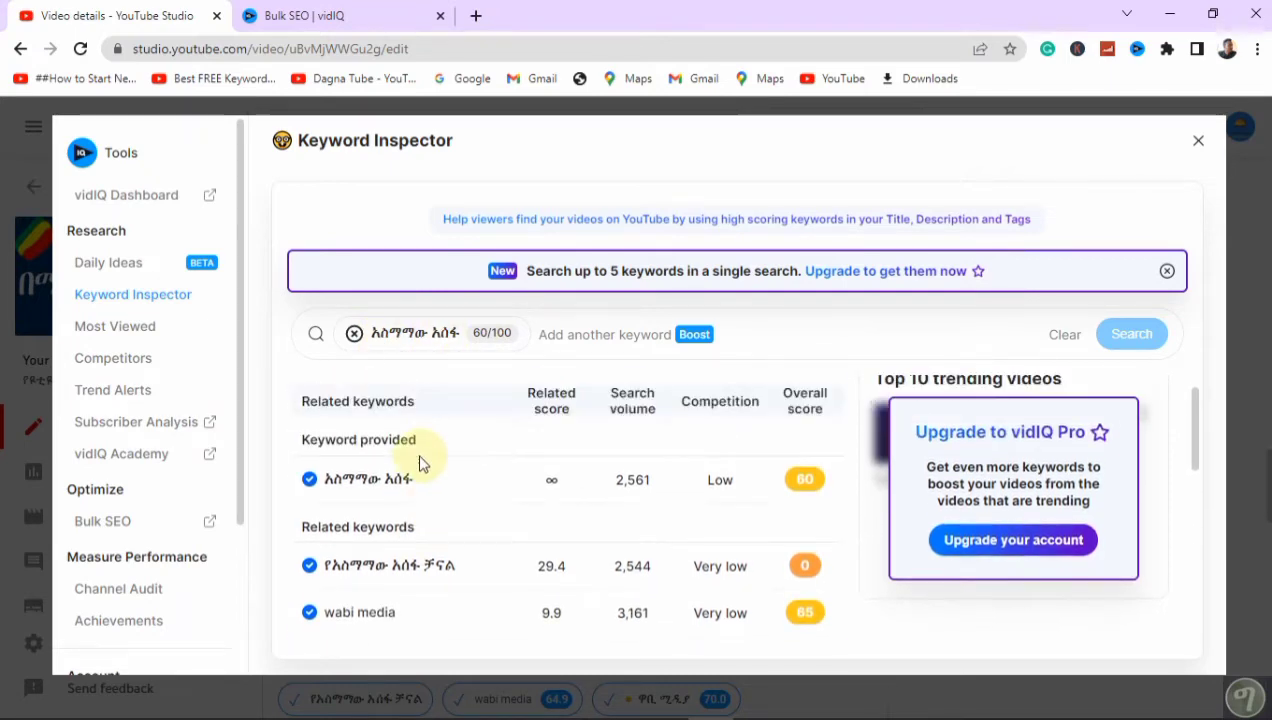
scroll(409, 499, down, 2)
scroll(460, 490, down, 1)
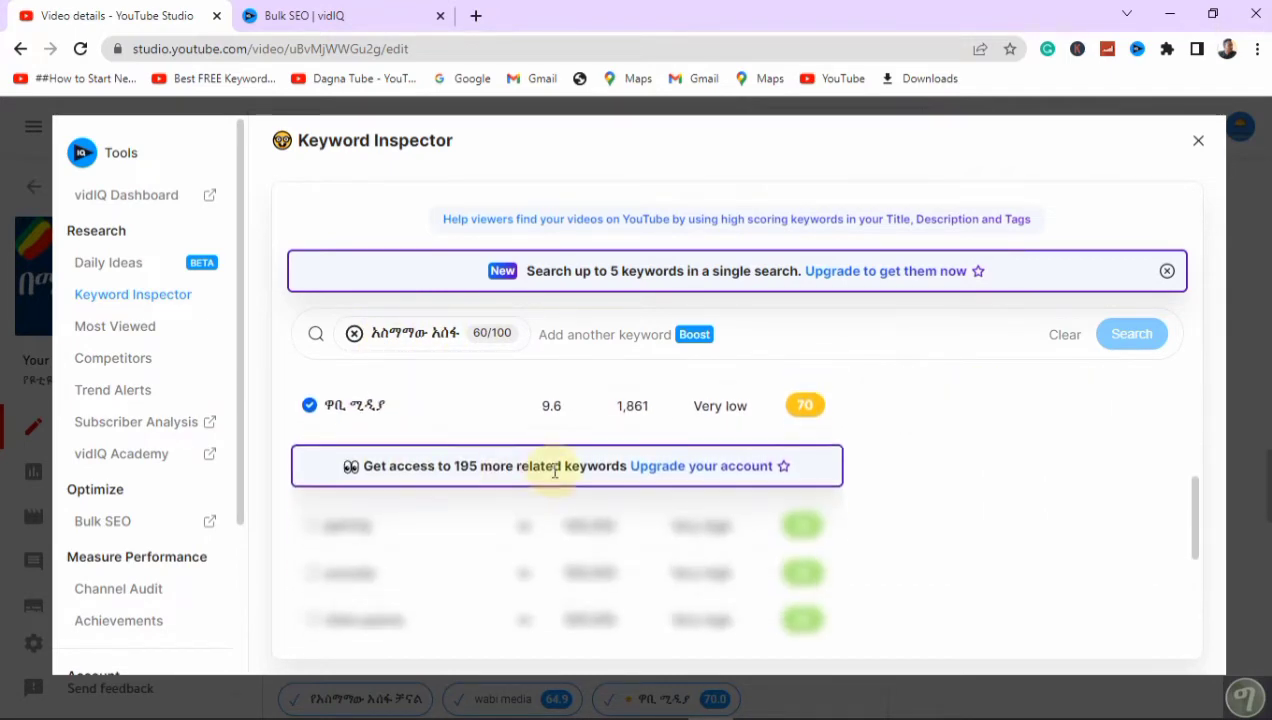
scroll(450, 480, up, 2)
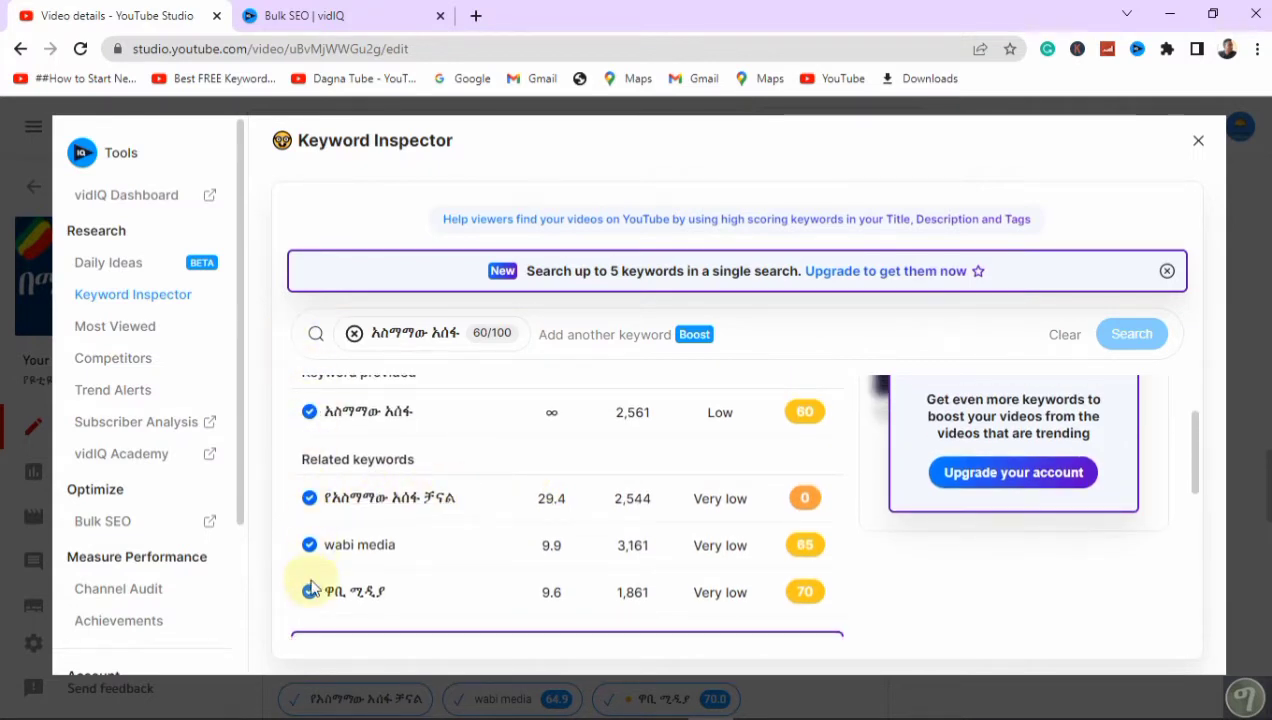
scroll(475, 504, up, 1)
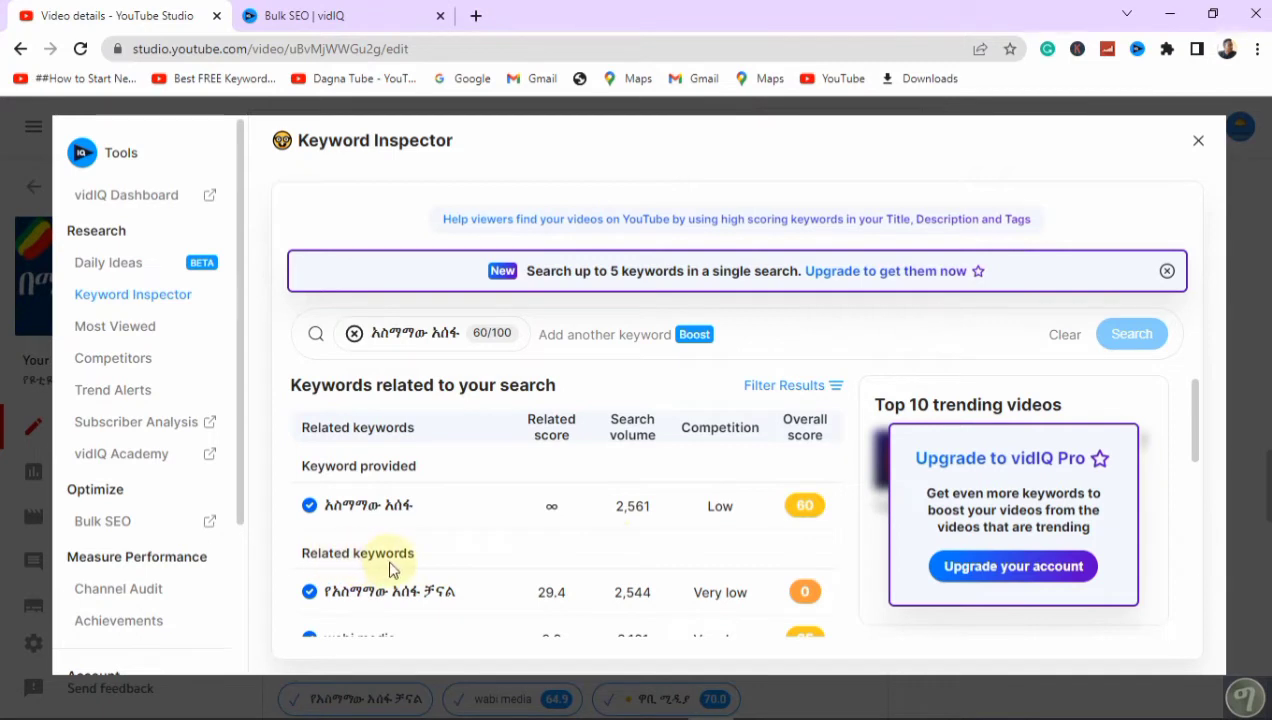
scroll(390, 560, down, 1)
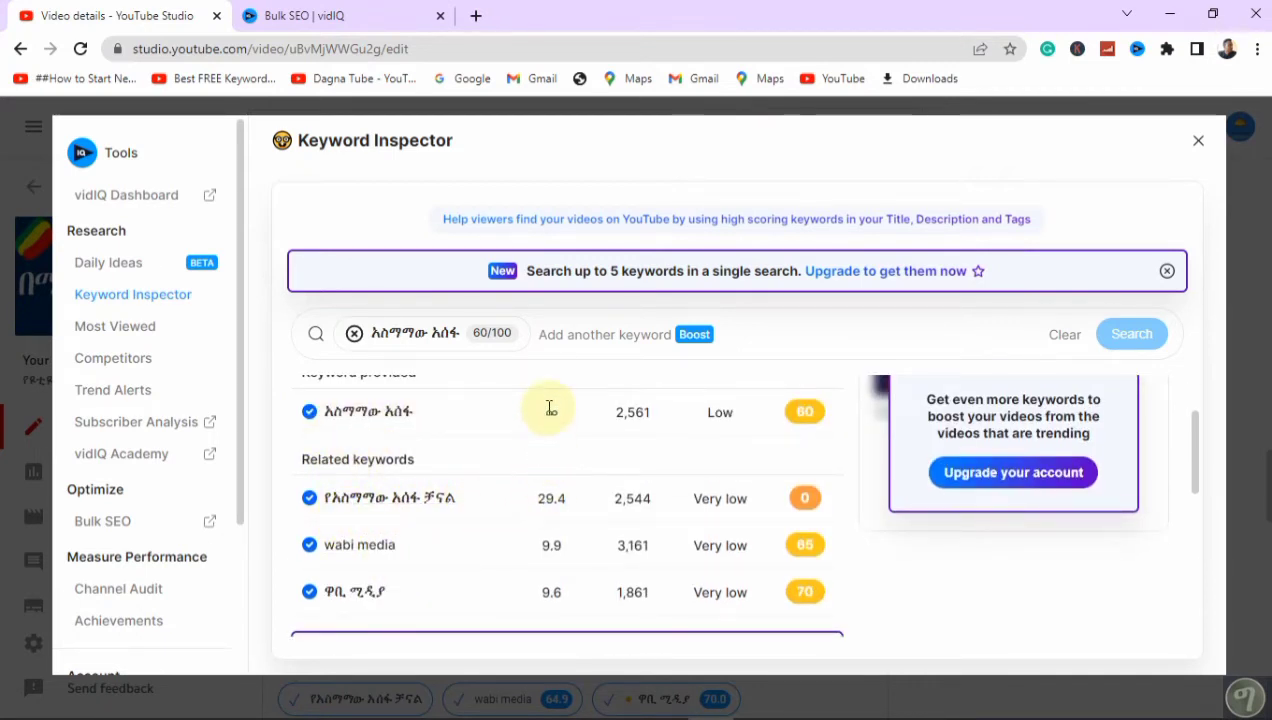
scroll(556, 440, up, 1)
scroll(559, 440, down, 2)
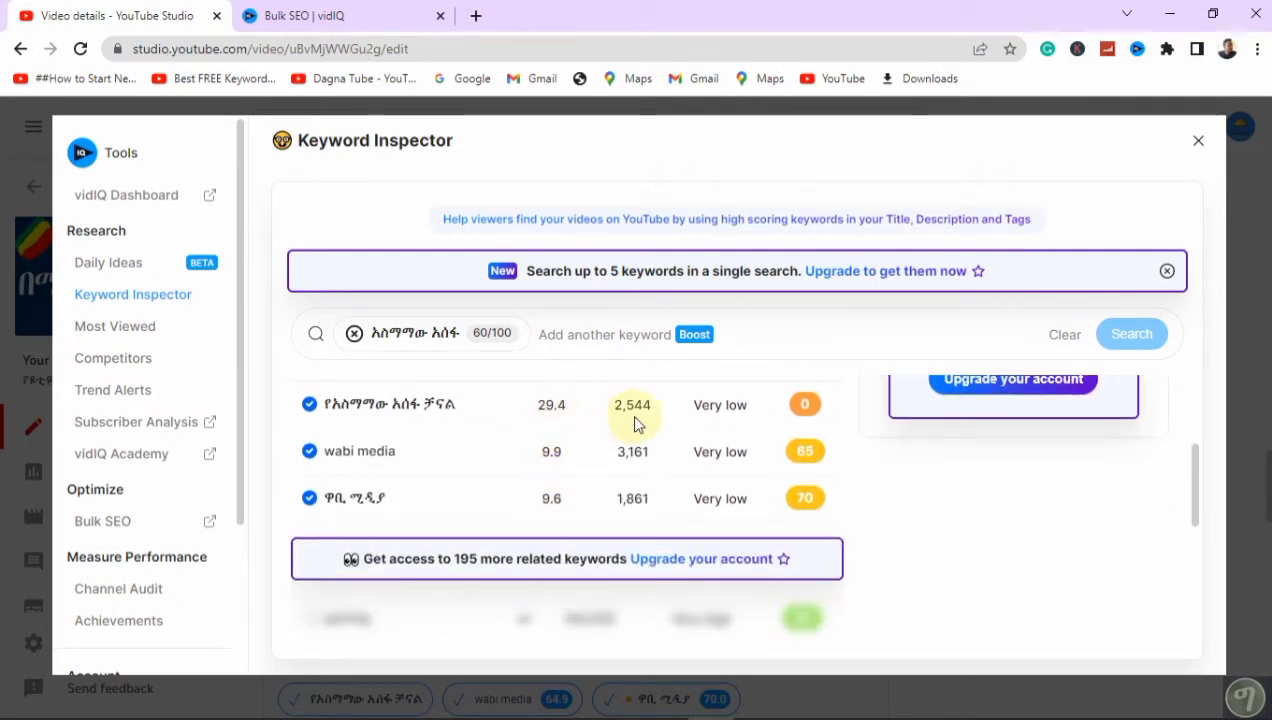
scroll(632, 425, up, 2)
scroll(633, 440, down, 3)
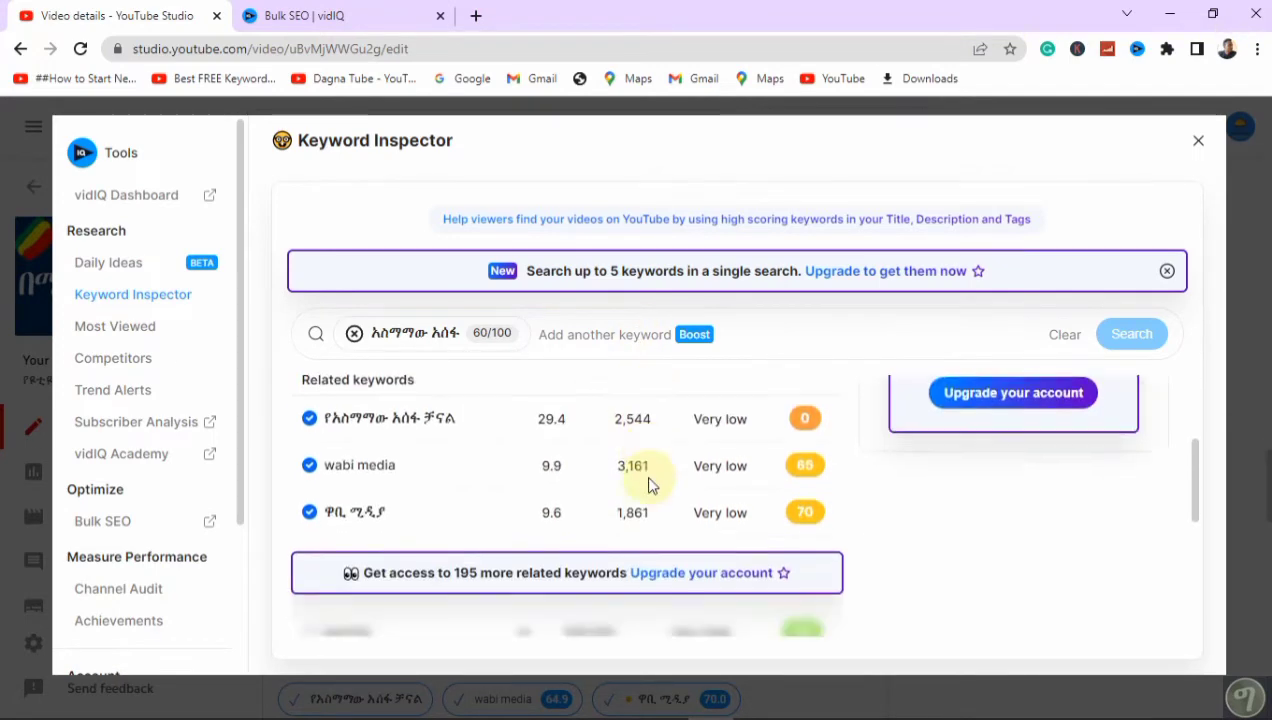
scroll(630, 497, up, 2)
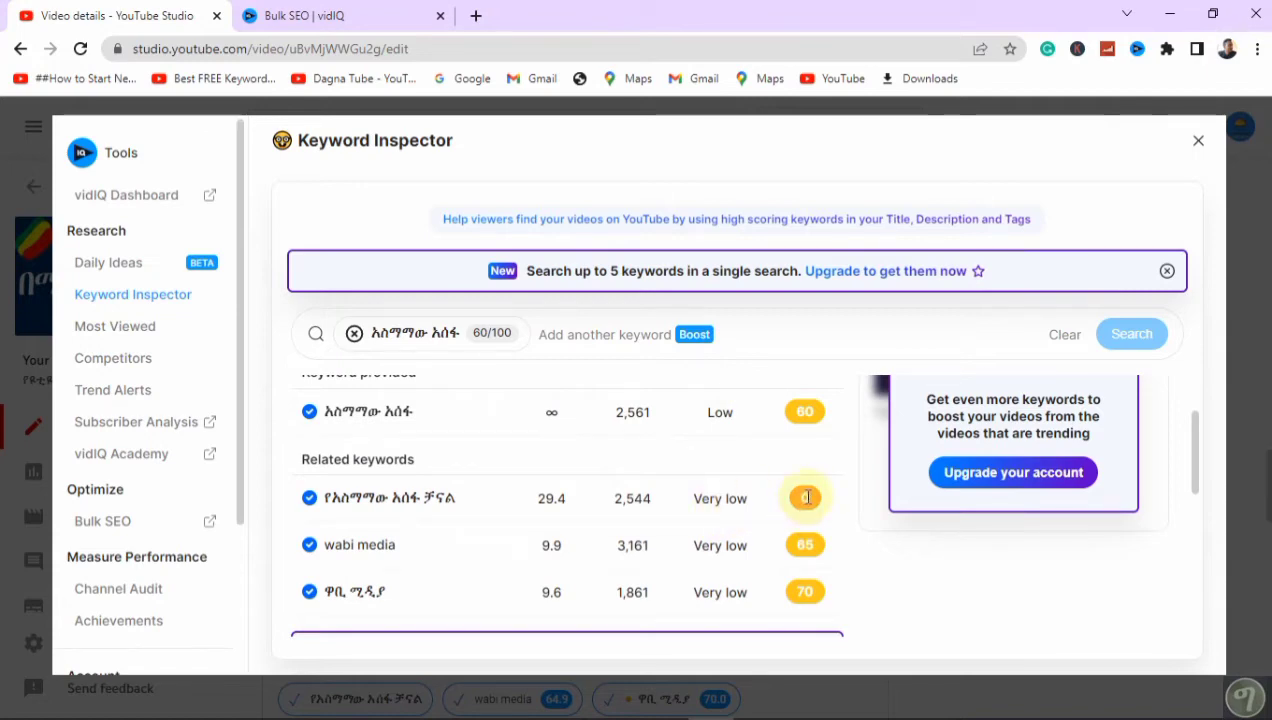
scroll(805, 480, up, 1)
scroll(815, 450, down, 3)
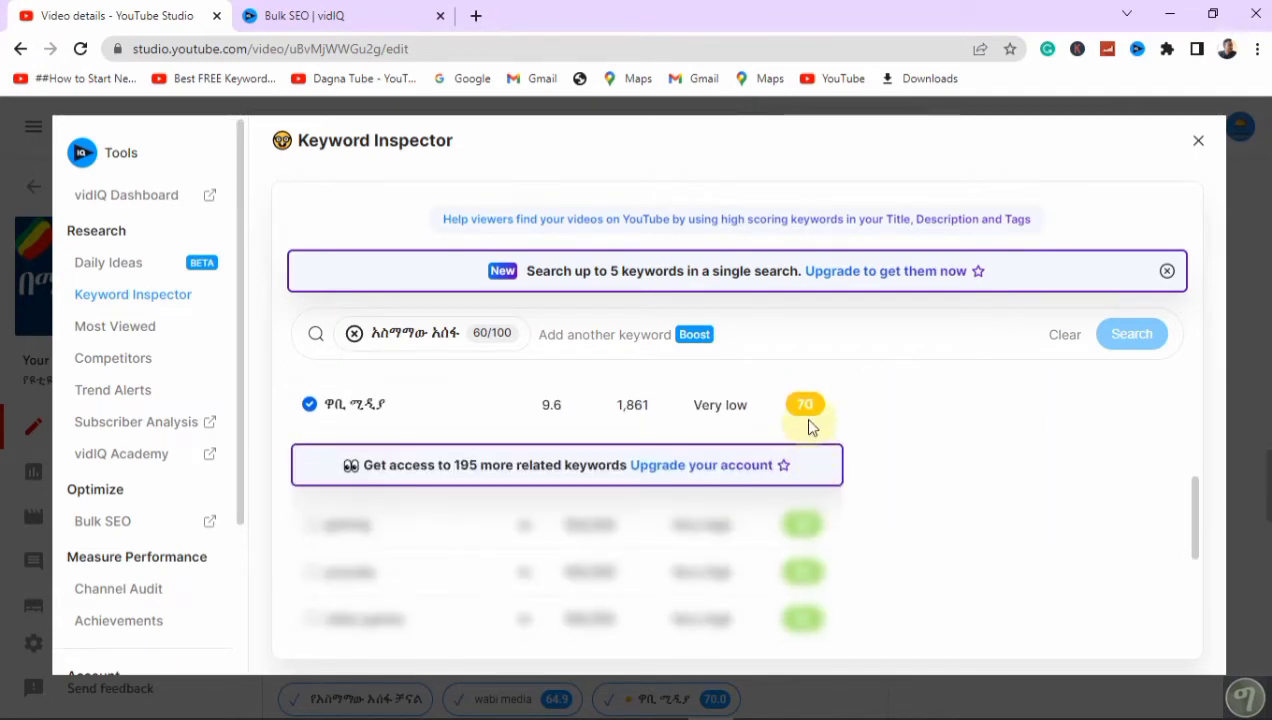
scroll(826, 451, up, 2)
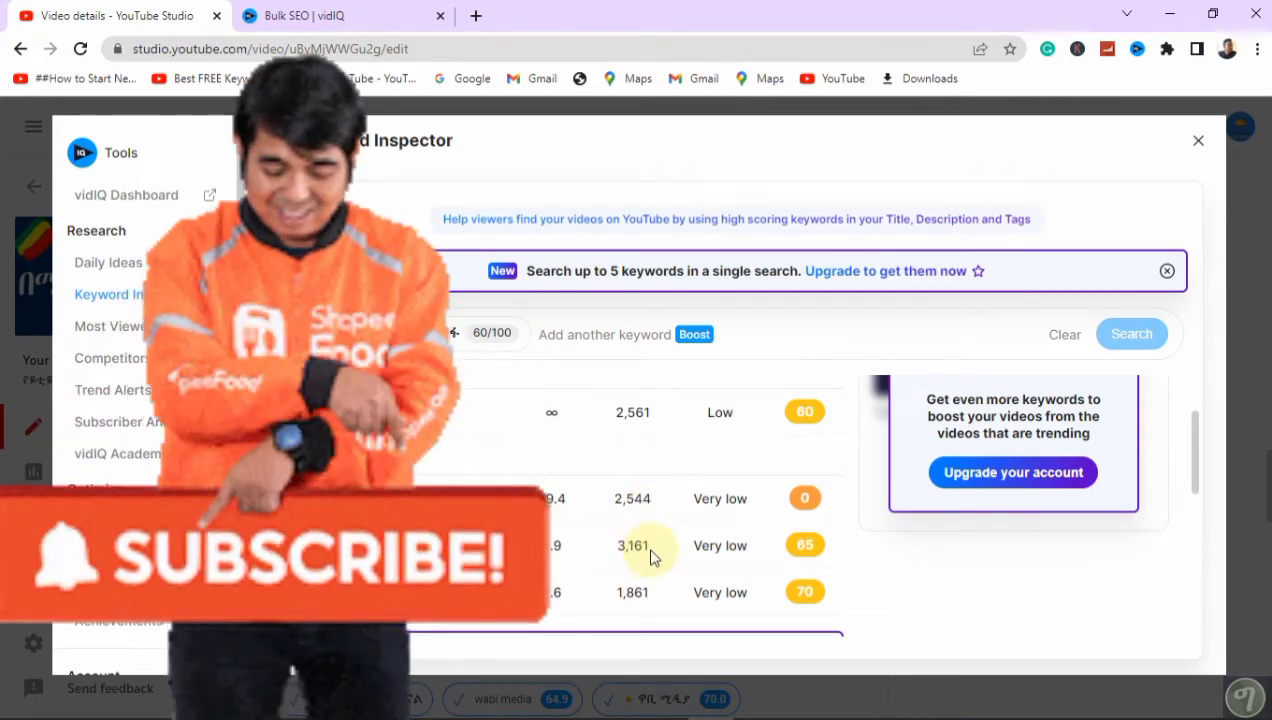
mouse_move(717, 540)
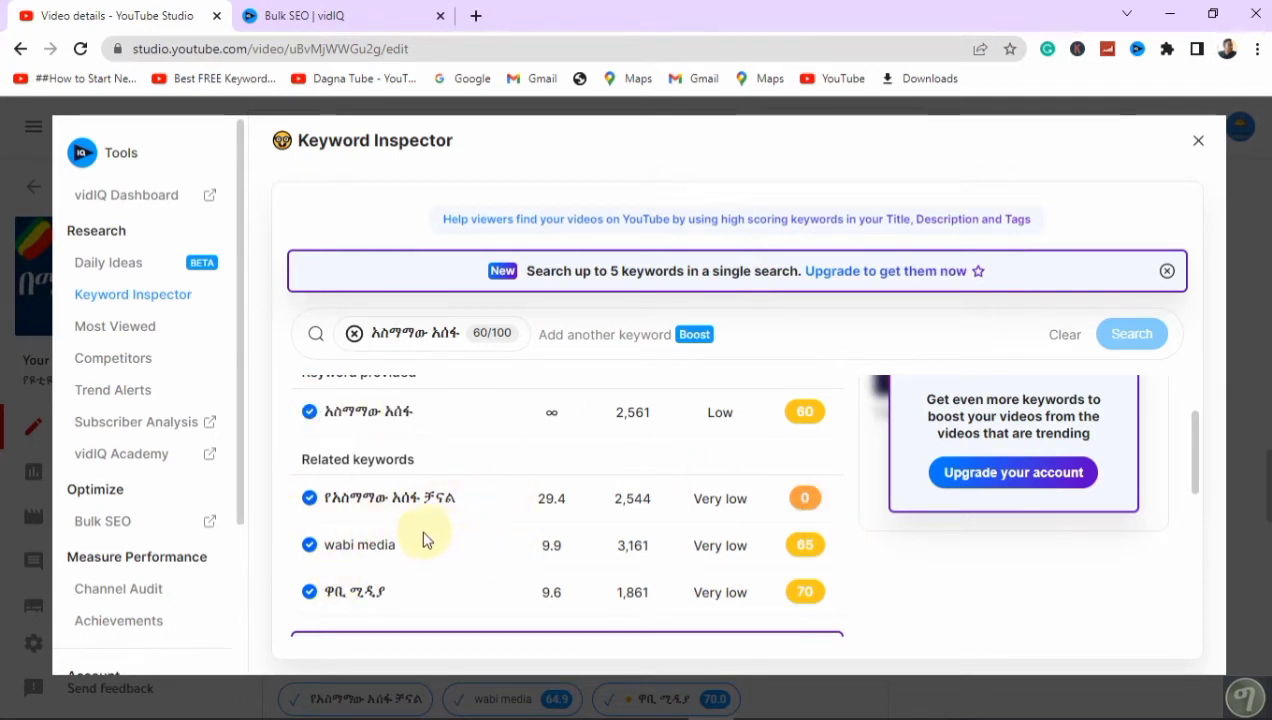
Close Keyword Inspector and remove the Amharic channel-name tag ranked #6 from the second row of the video's tags
click(1192, 144)
scroll(442, 364, up, 2)
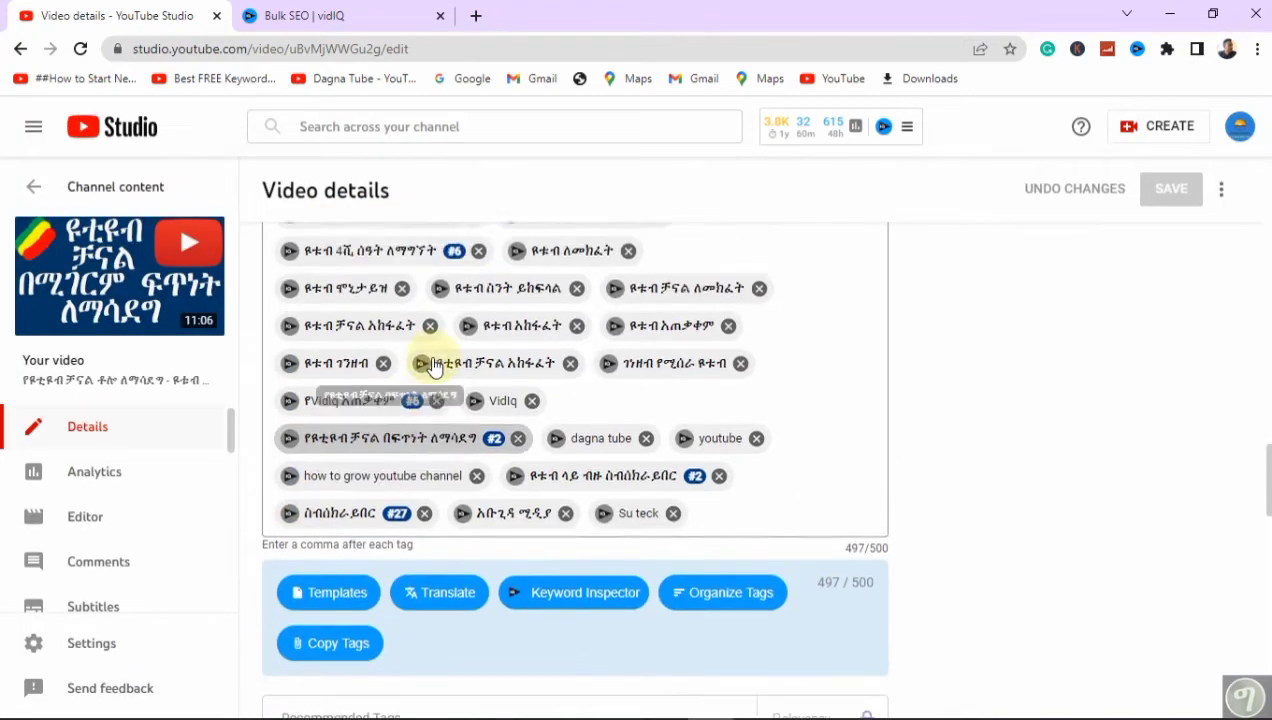
scroll(442, 364, up, 1)
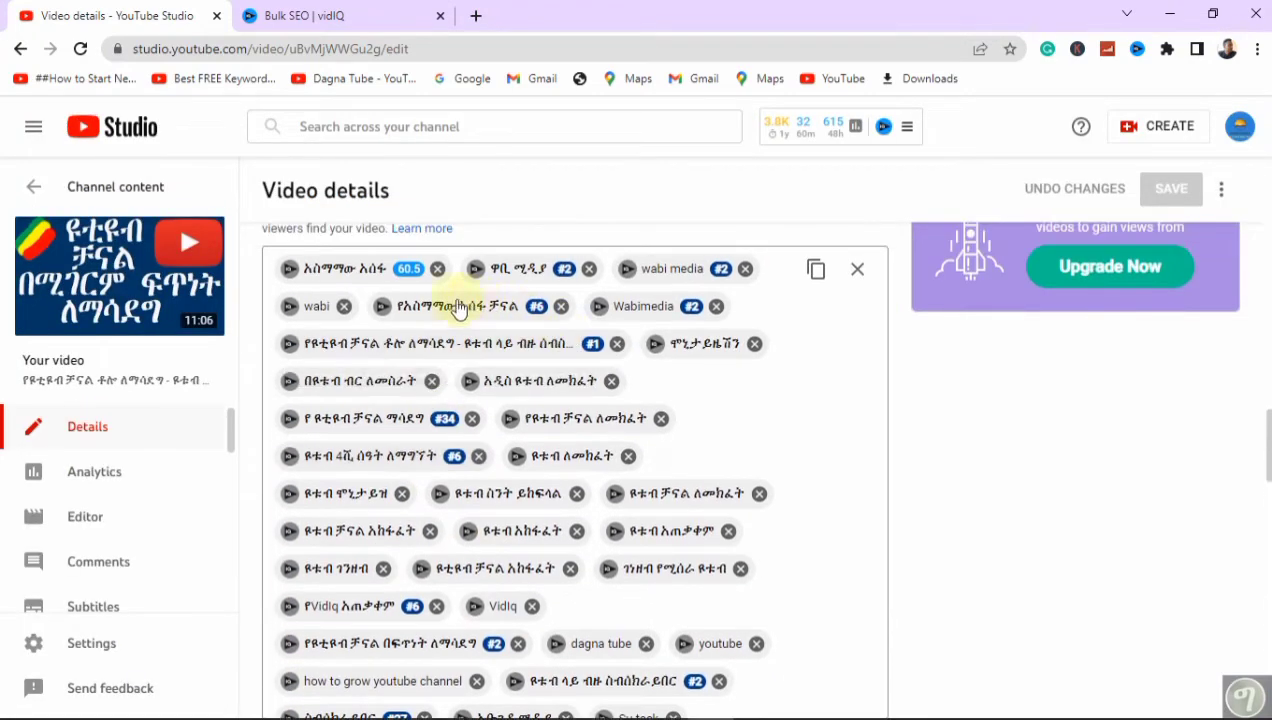
click(562, 307)
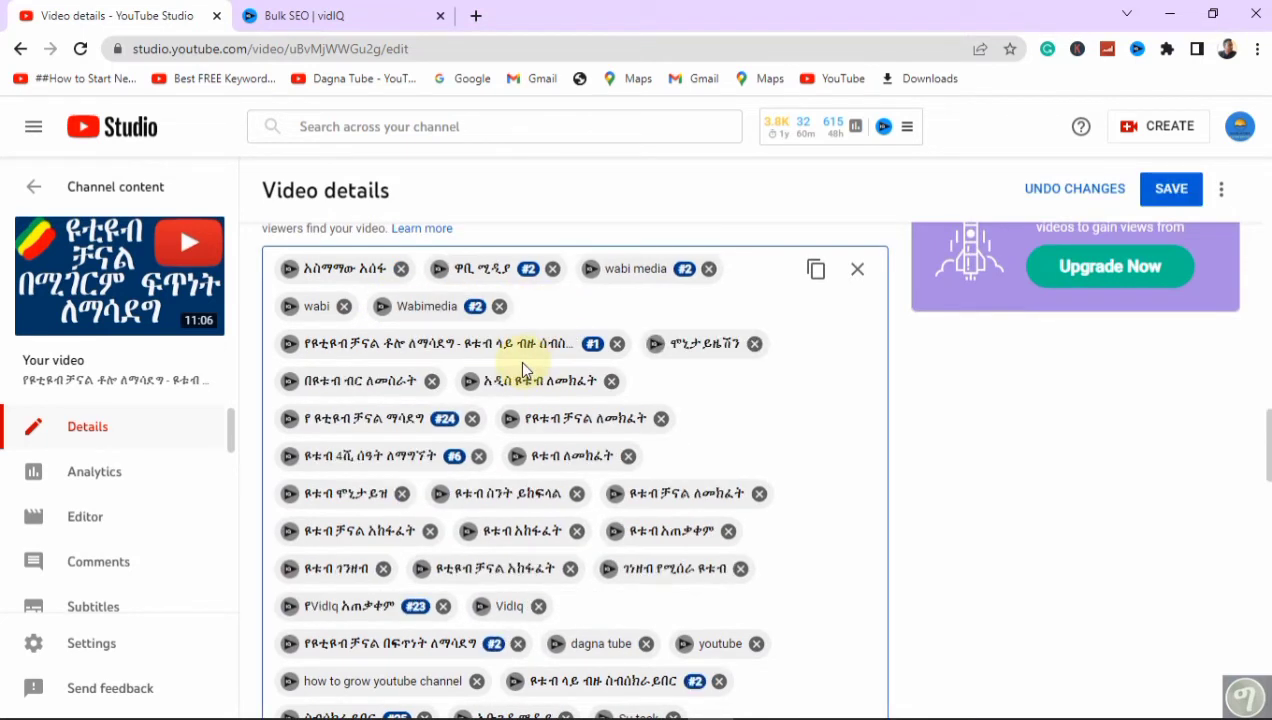
Inspect the ሞኒታይዜሽን tag in Keyword Inspector, comparing search volume, competition and overall score with its related keywords
click(655, 345)
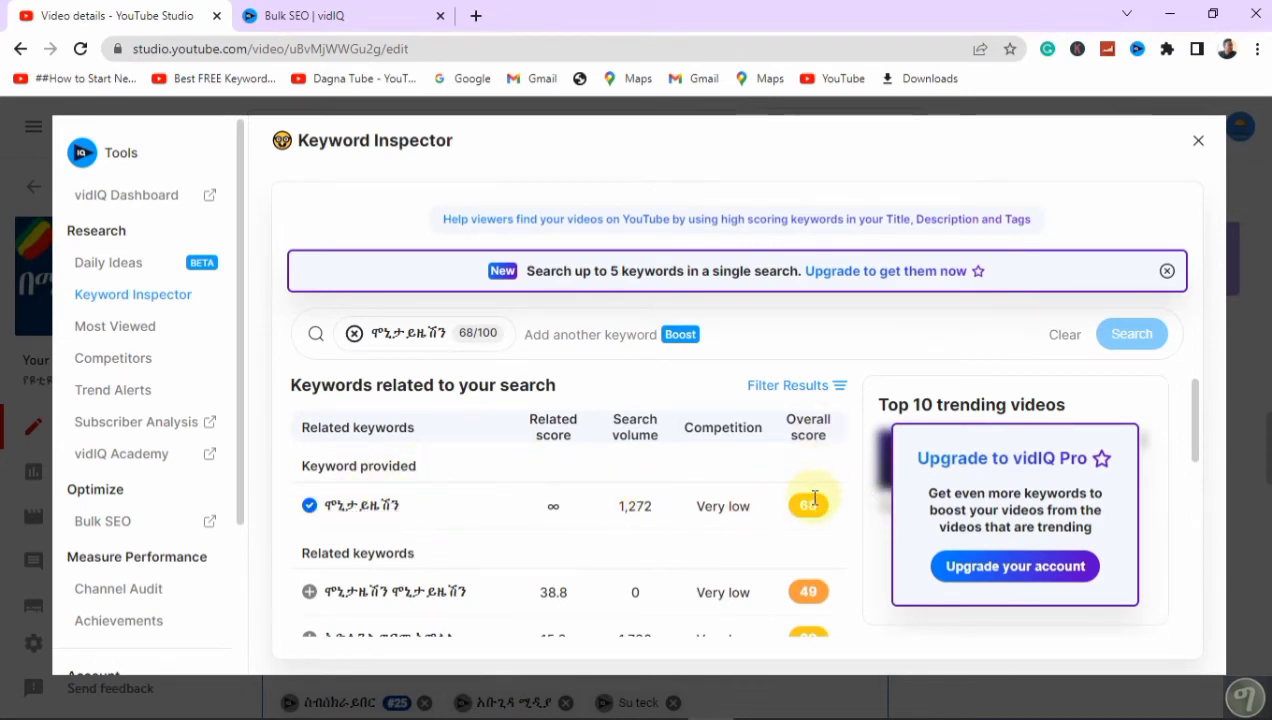
scroll(797, 520, down, 1)
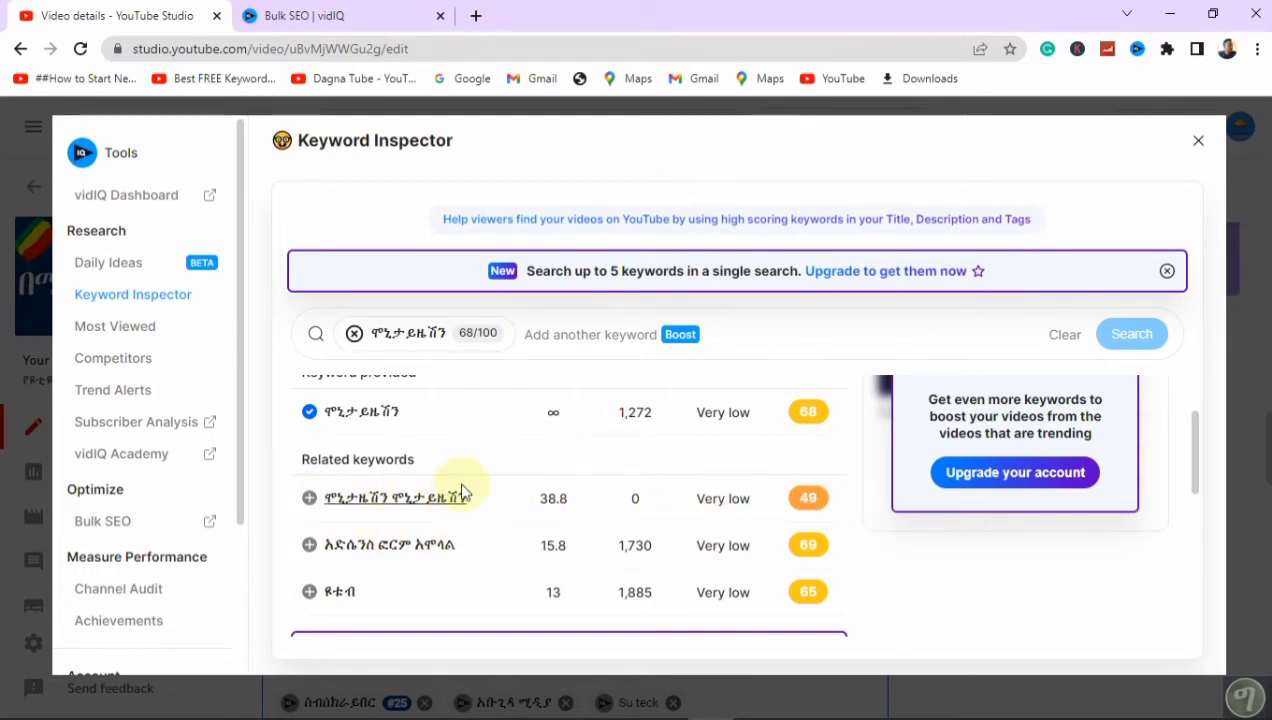
scroll(637, 415, up, 1)
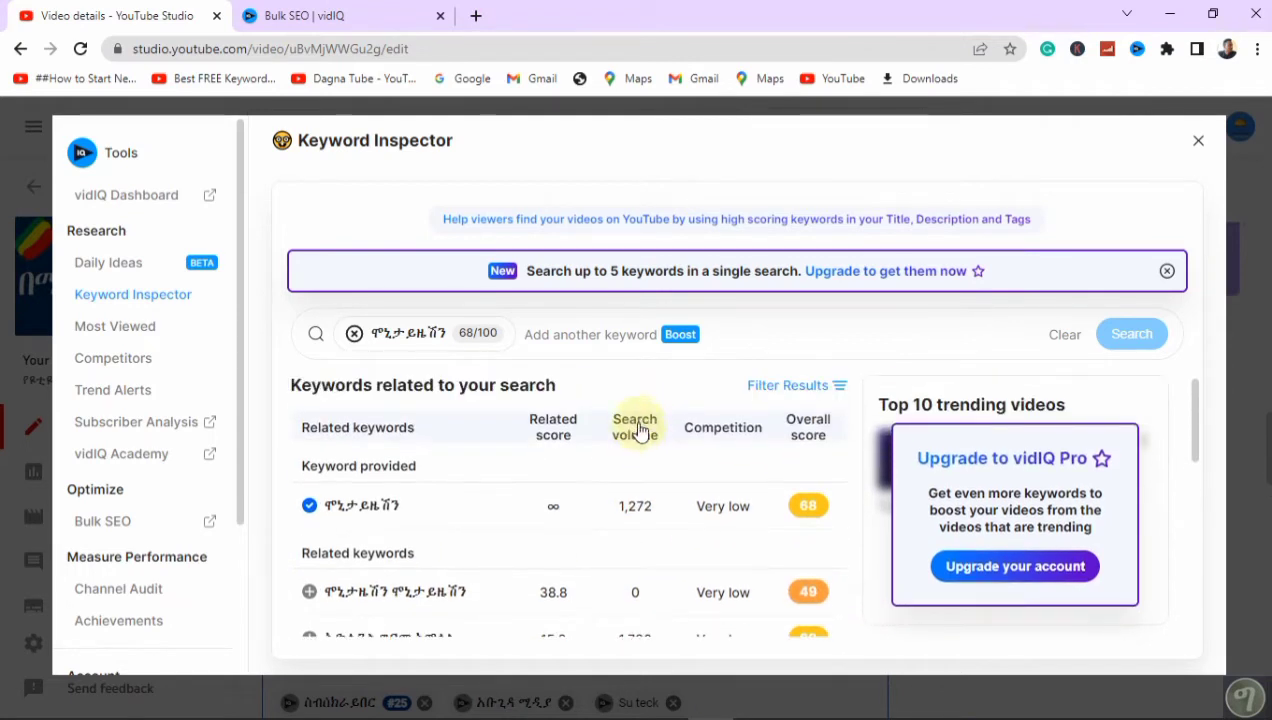
scroll(645, 500, down, 2)
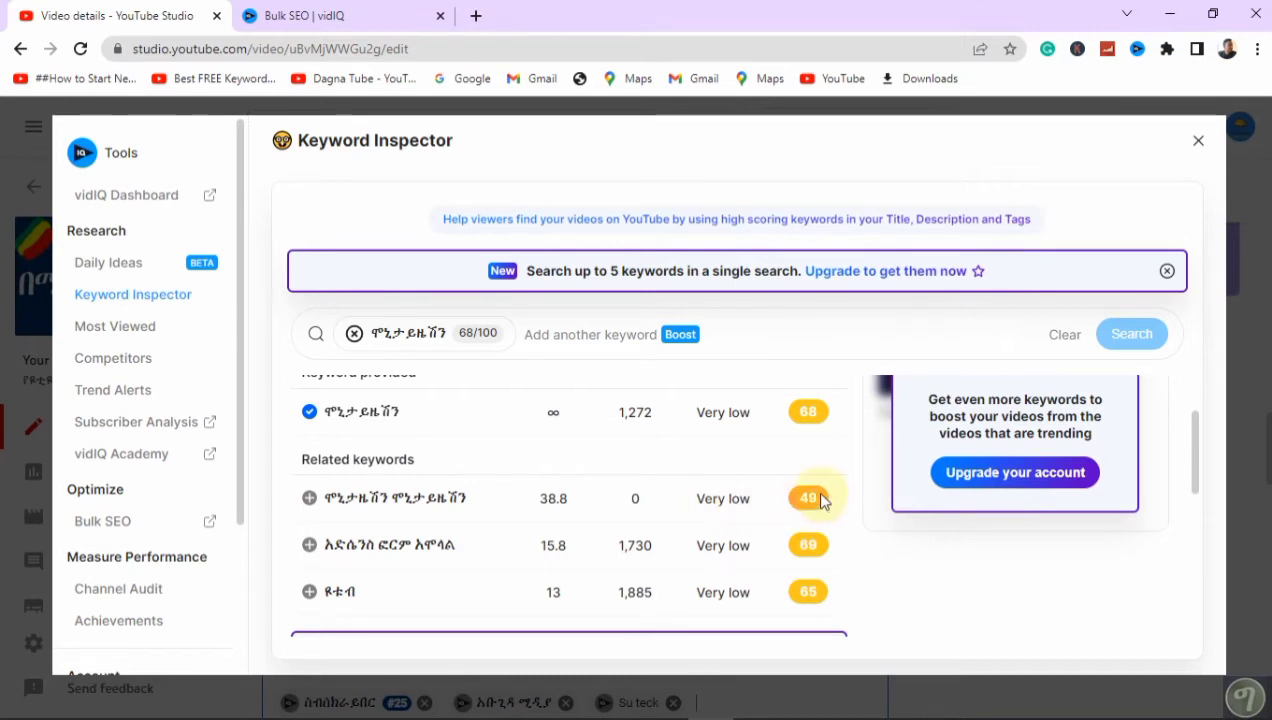
Add the related keywords አድሴንስ ፎርም አሞላል and ዩቱብ to the video's tags and close Keyword Inspector
scroll(815, 470, up, 1)
scroll(810, 475, down, 2)
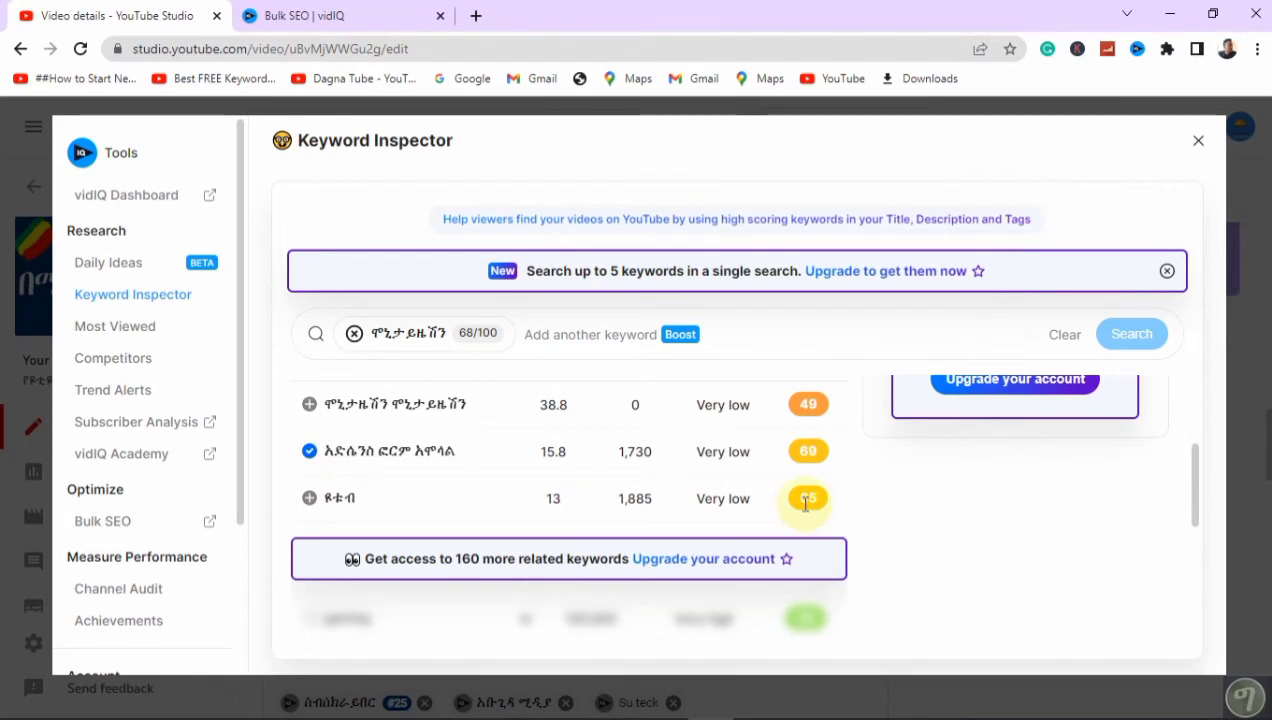
click(309, 498)
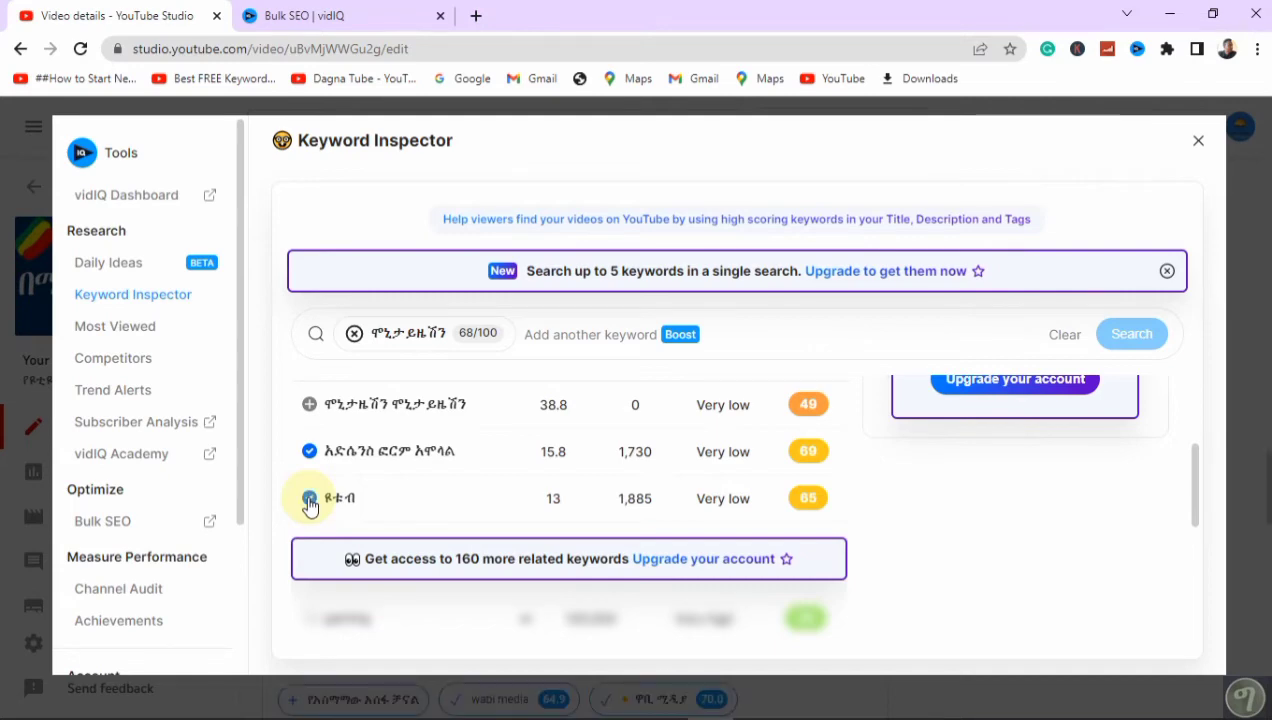
click(1198, 142)
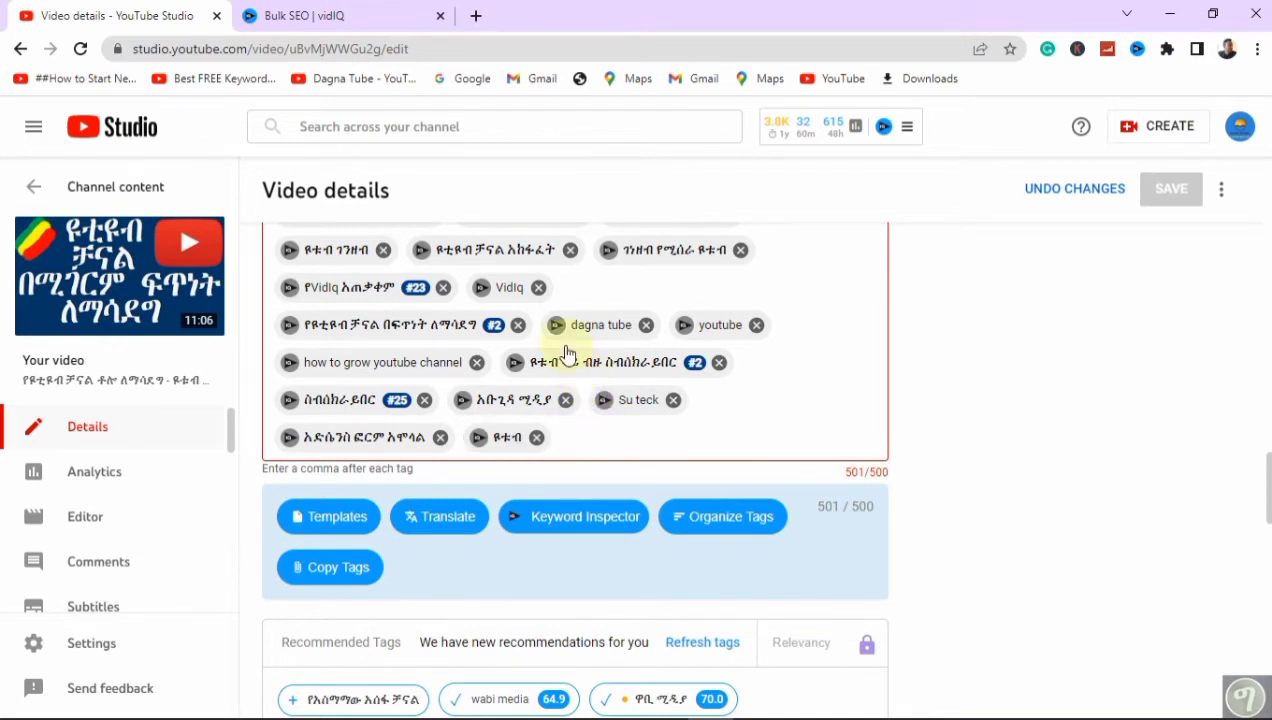
Inspect the VidIq tag in Keyword Inspector, comparing its search volume, competition and overall score with the related keywords
scroll(545, 300, up, 1)
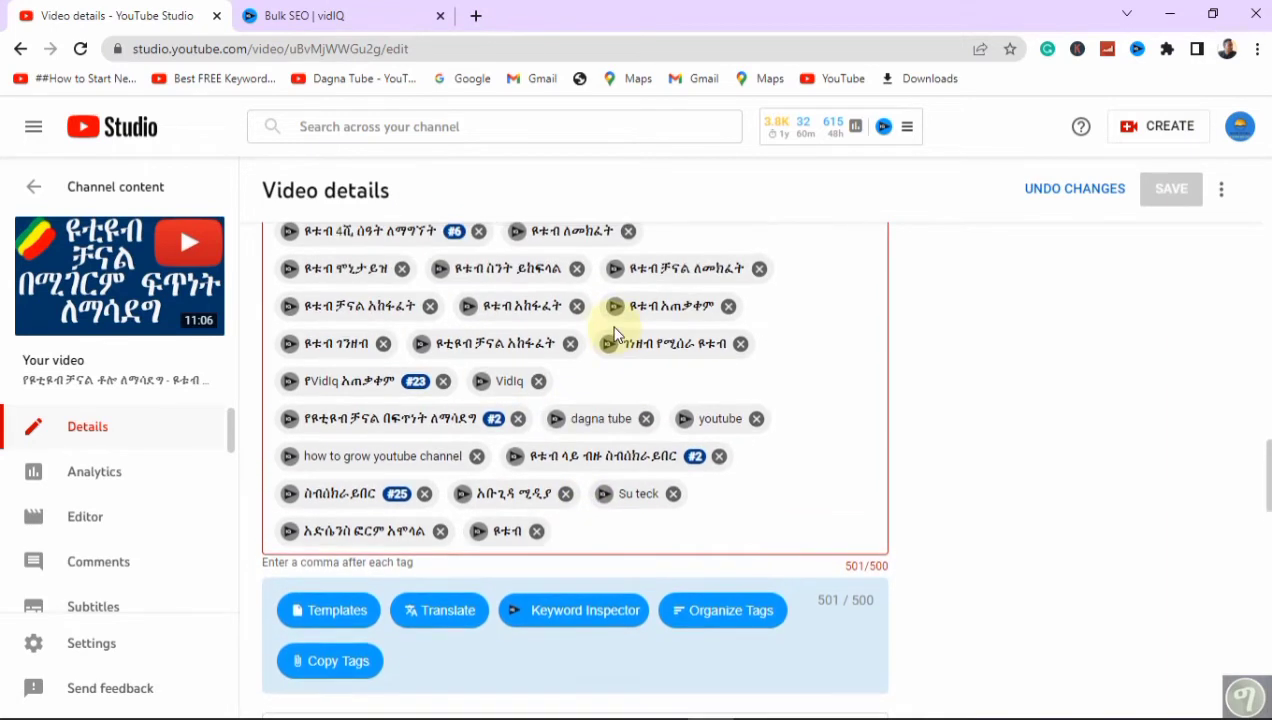
click(486, 386)
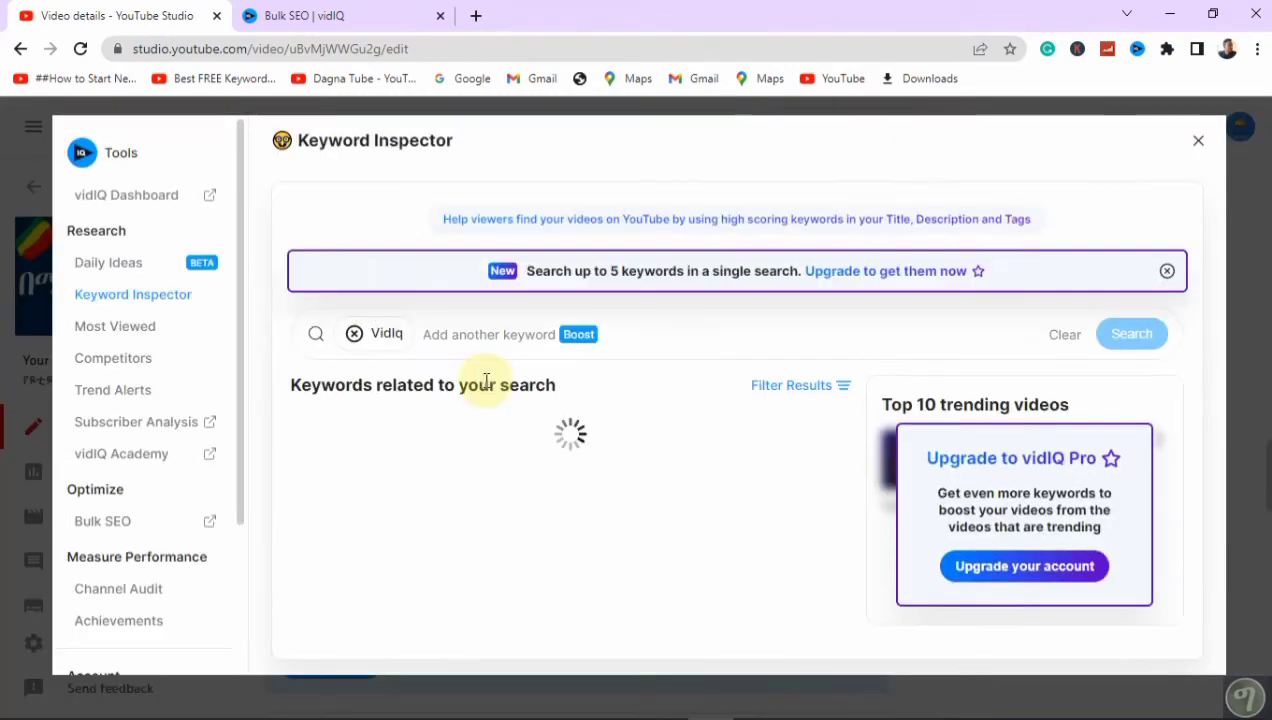
scroll(758, 530, down, 1)
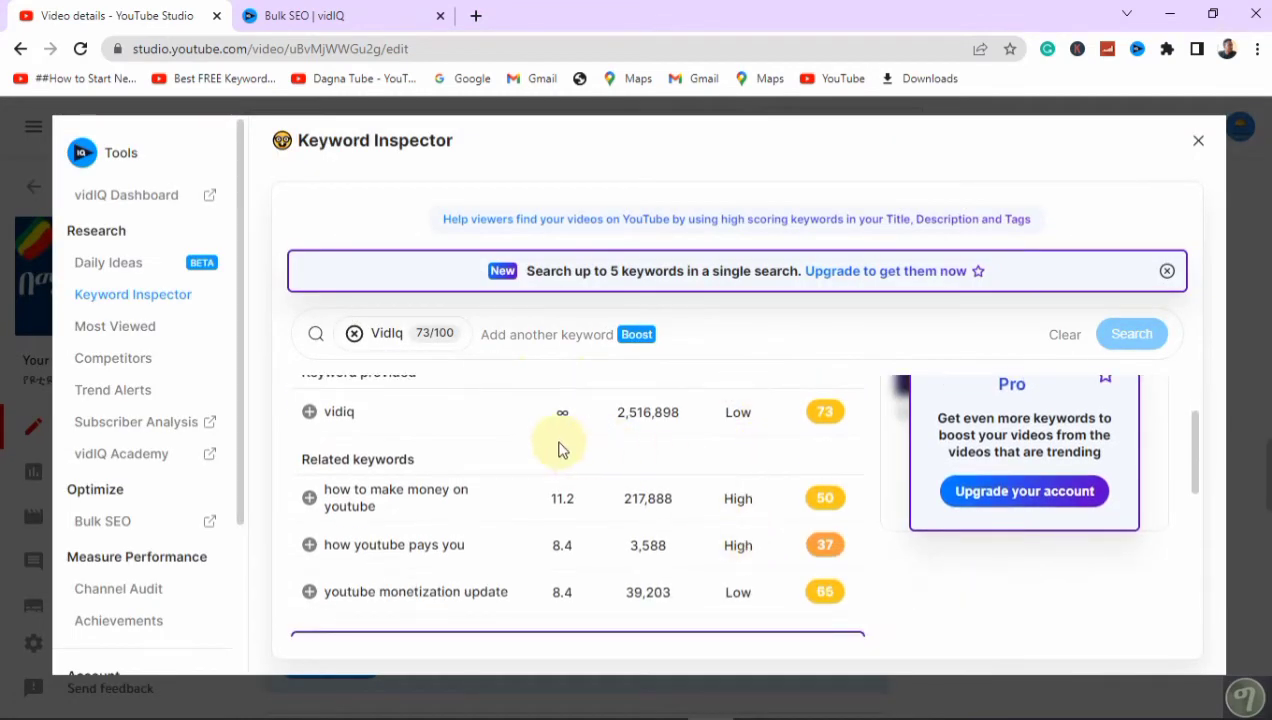
scroll(710, 466, up, 2)
scroll(750, 505, down, 2)
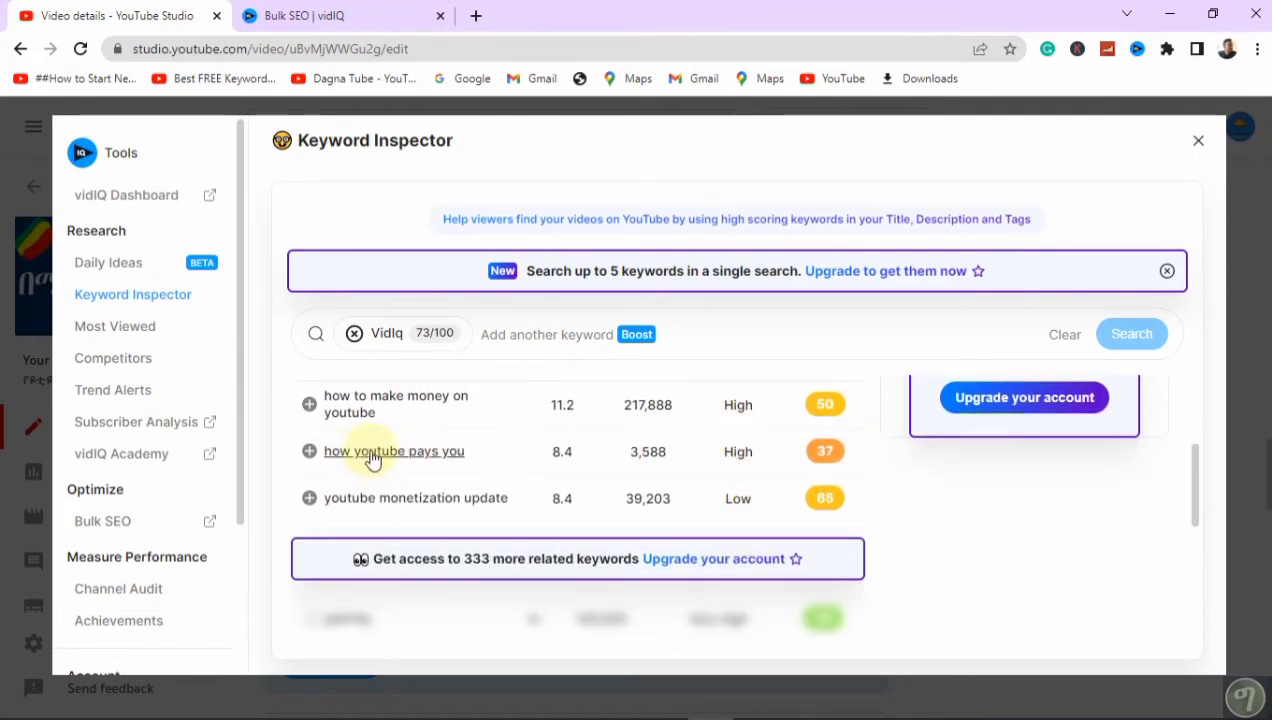
mouse_move(739, 453)
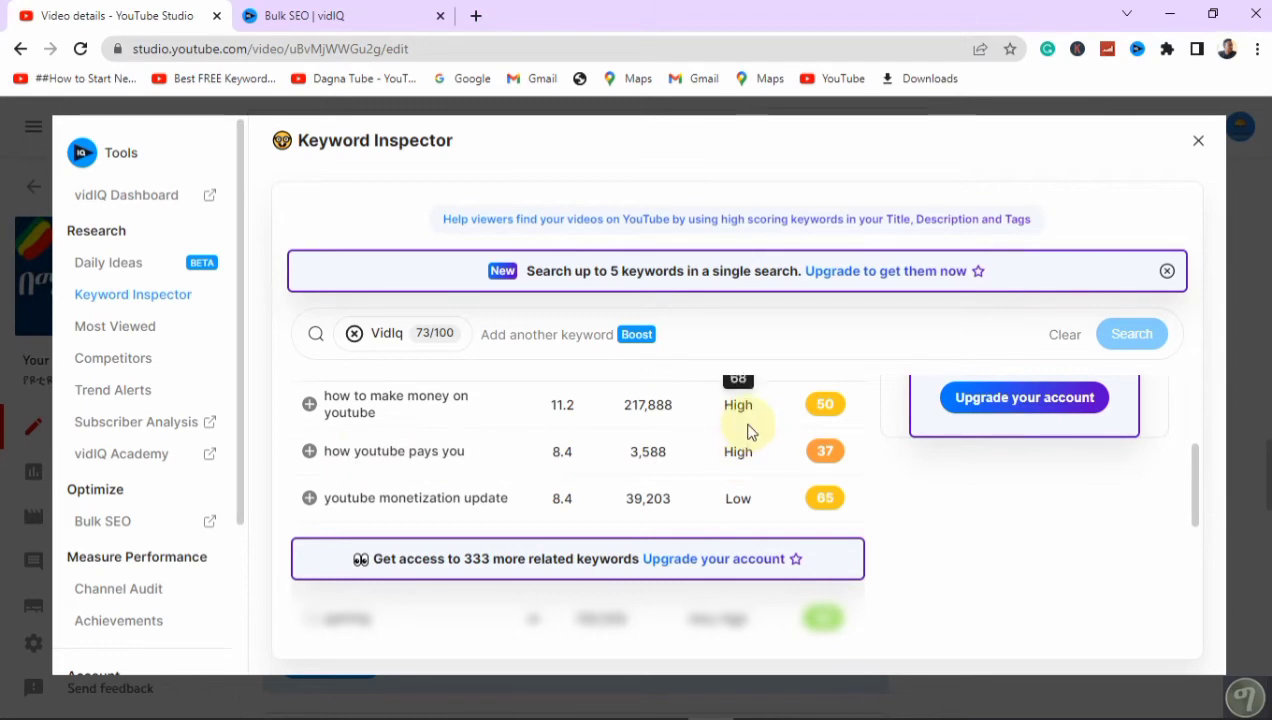
scroll(760, 440, up, 2)
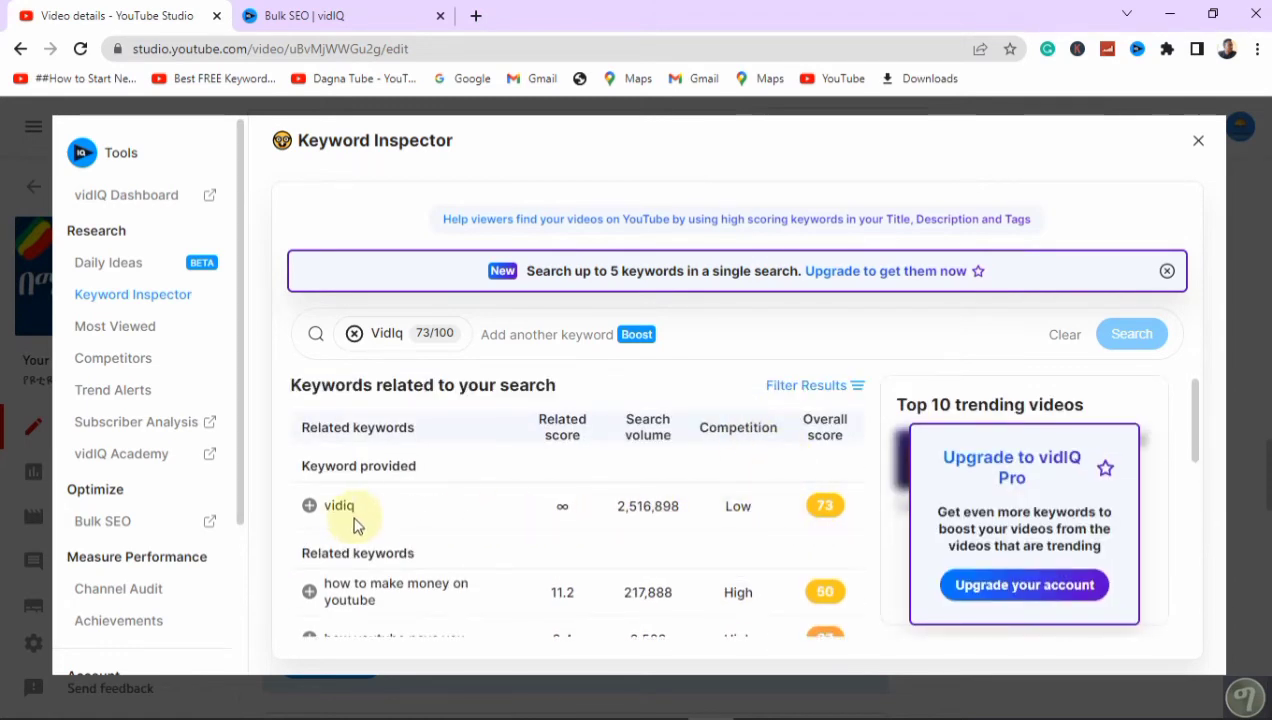
mouse_move(747, 512)
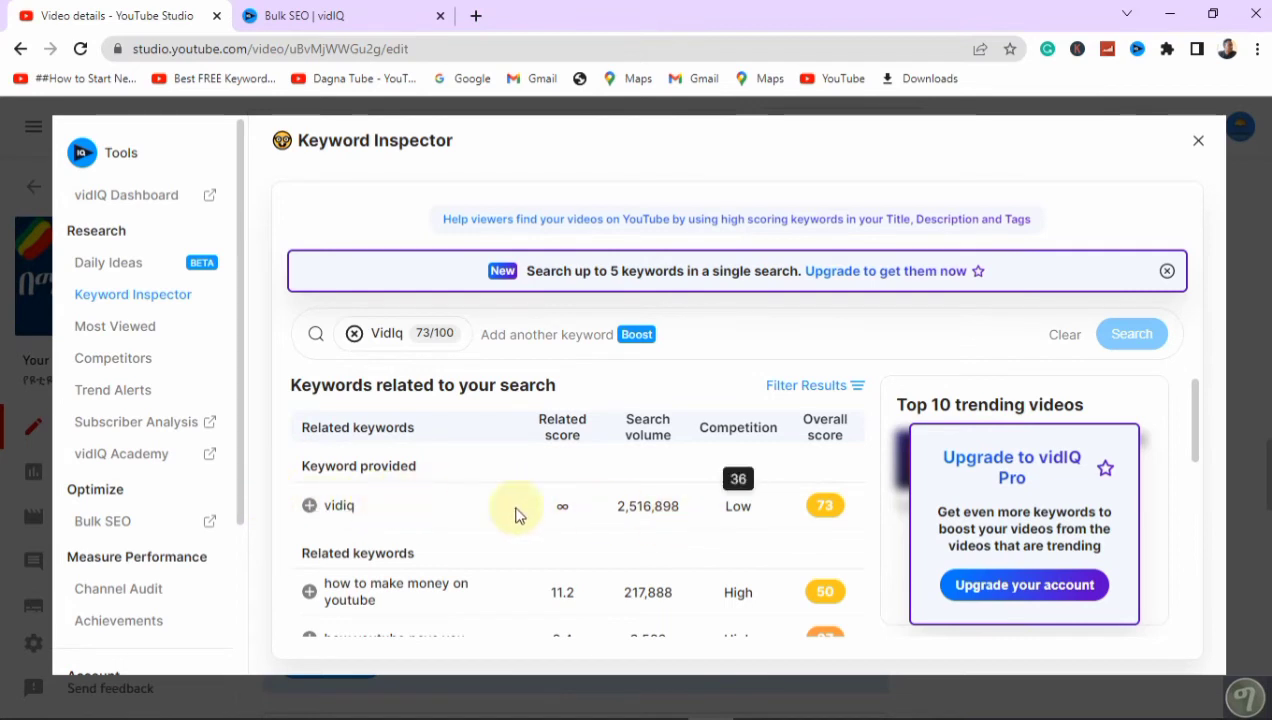
Add the provided keyword vidiq to the tags and remove the original VidIq tag from the list
click(310, 507)
scroll(780, 528, down, 3)
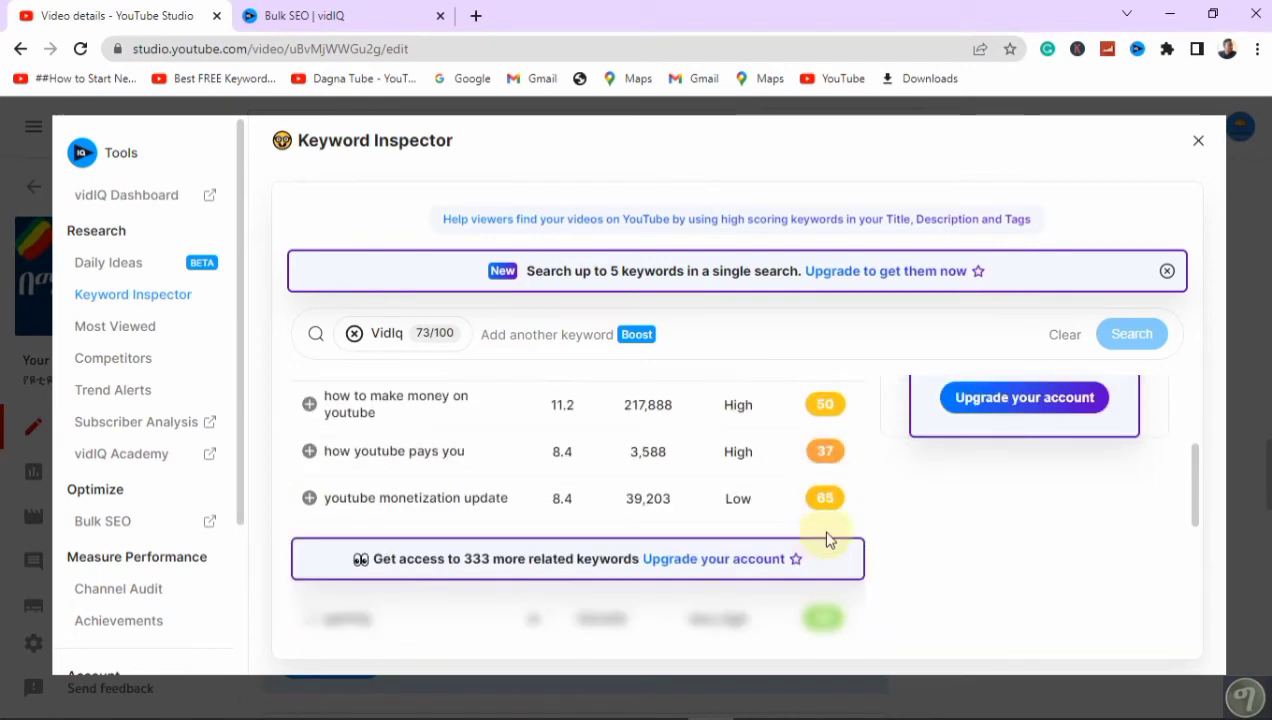
click(1198, 141)
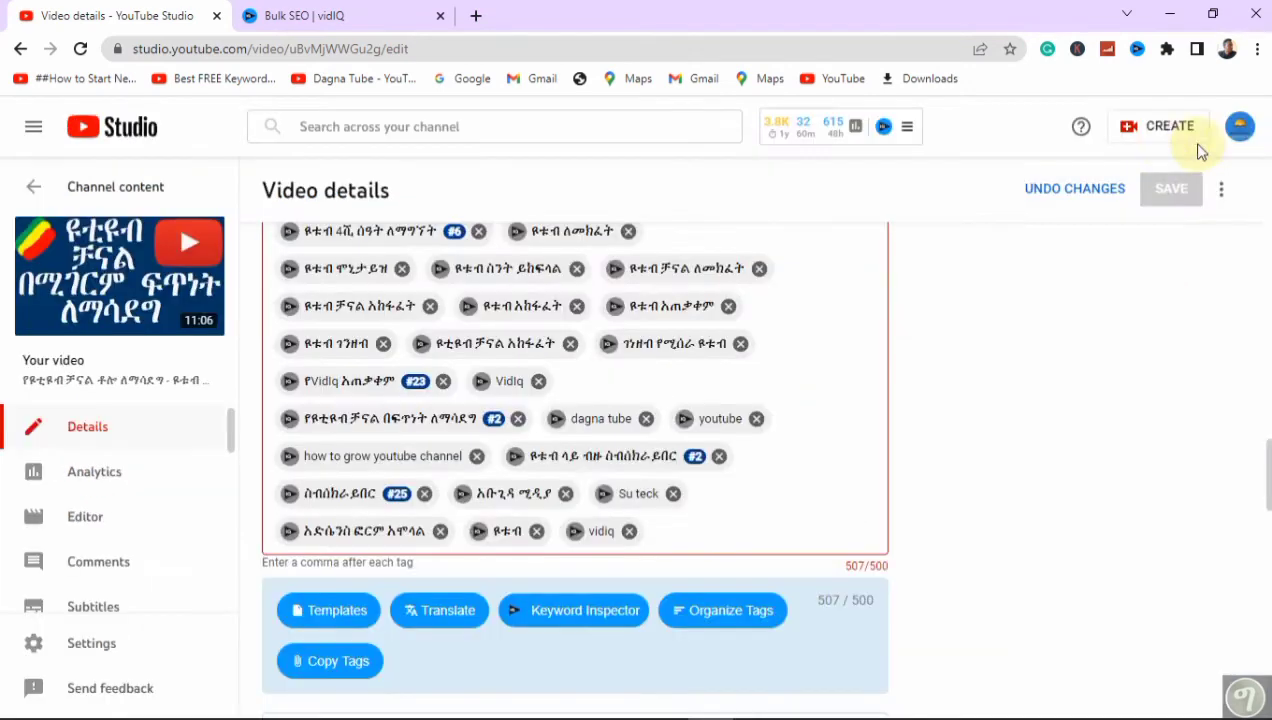
click(539, 386)
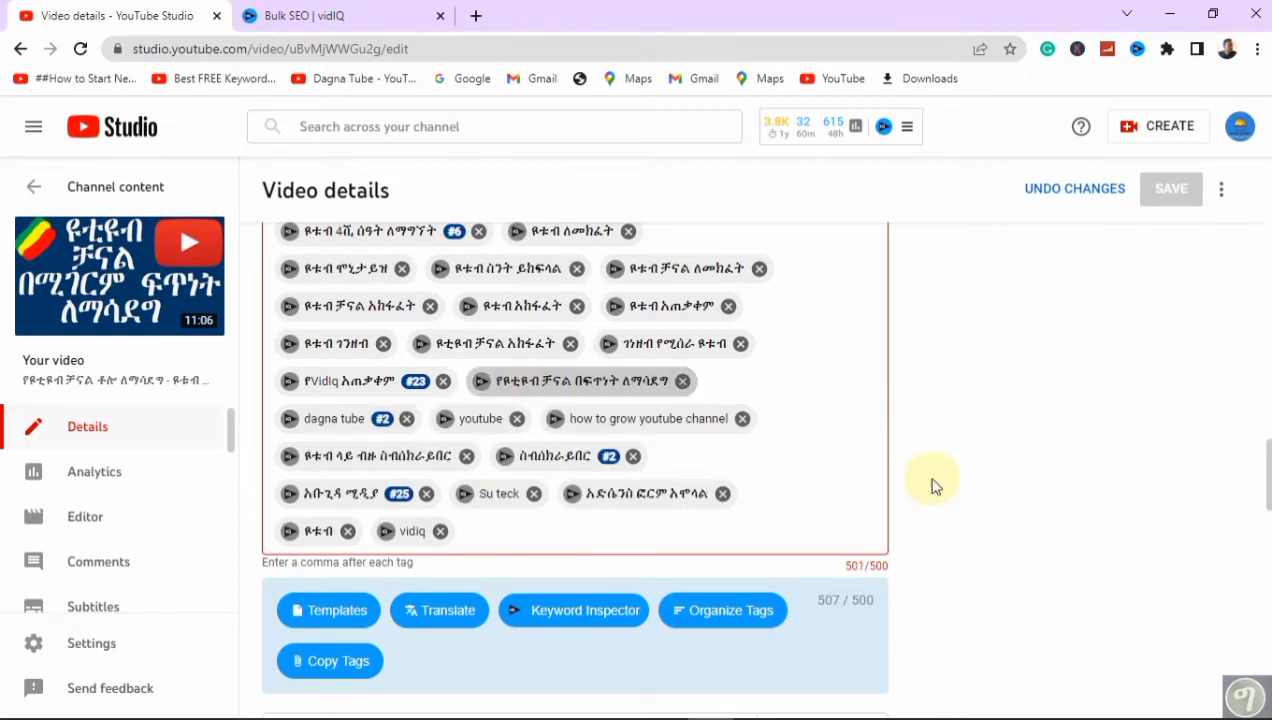
Inspect the ዩቱብ ሞኒታይዝ tag in Keyword Inspector, review the competition and scores of its related keywords, and close it
scroll(748, 361, up, 2)
scroll(548, 304, up, 2)
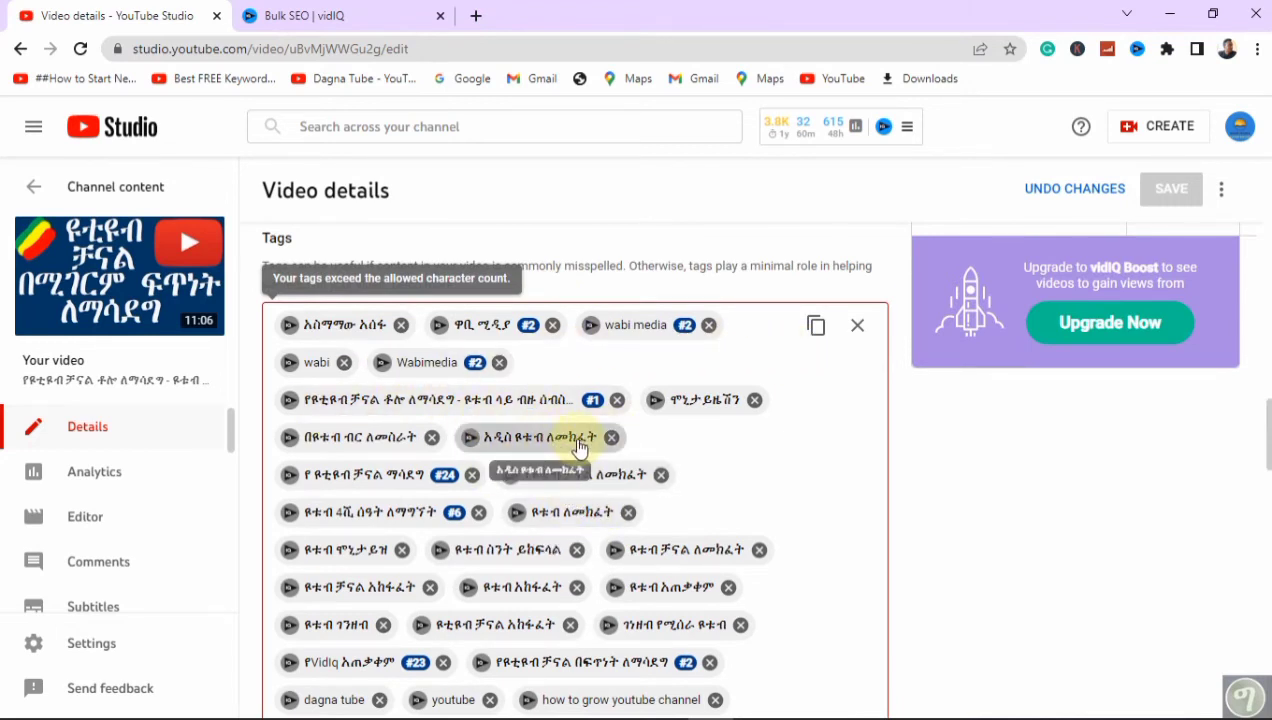
click(289, 551)
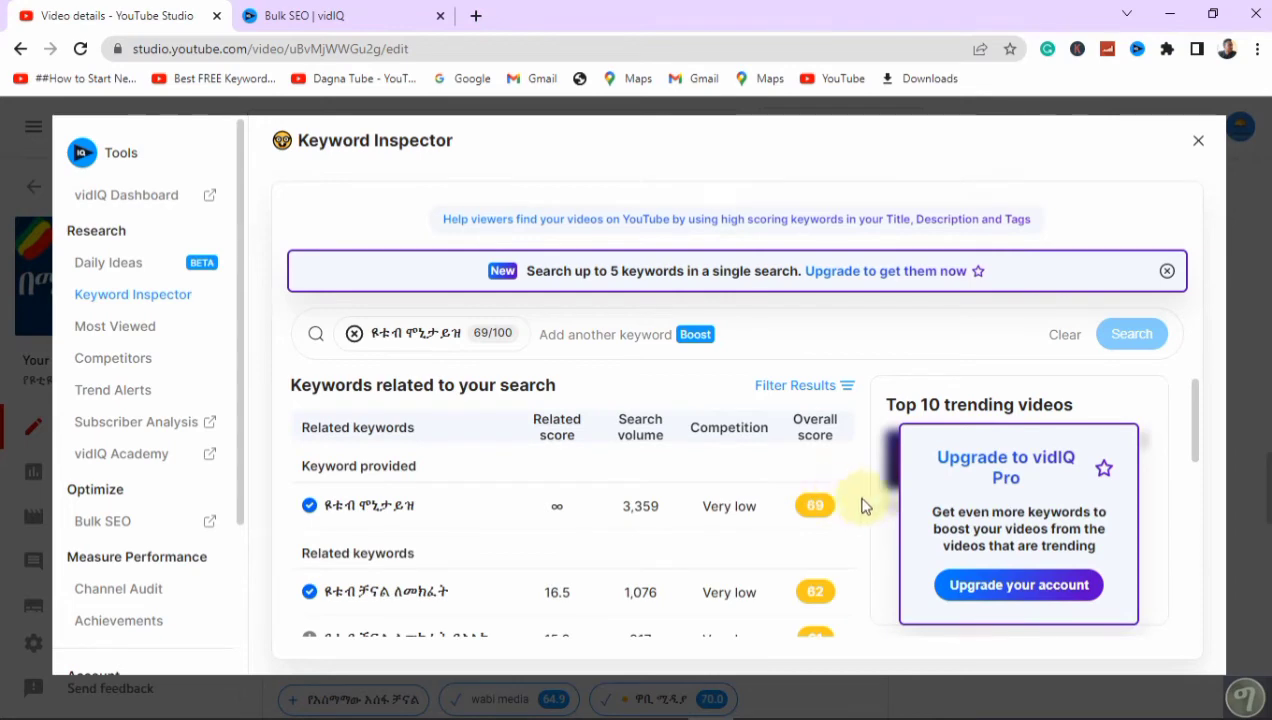
scroll(838, 497, down, 3)
scroll(825, 505, up, 3)
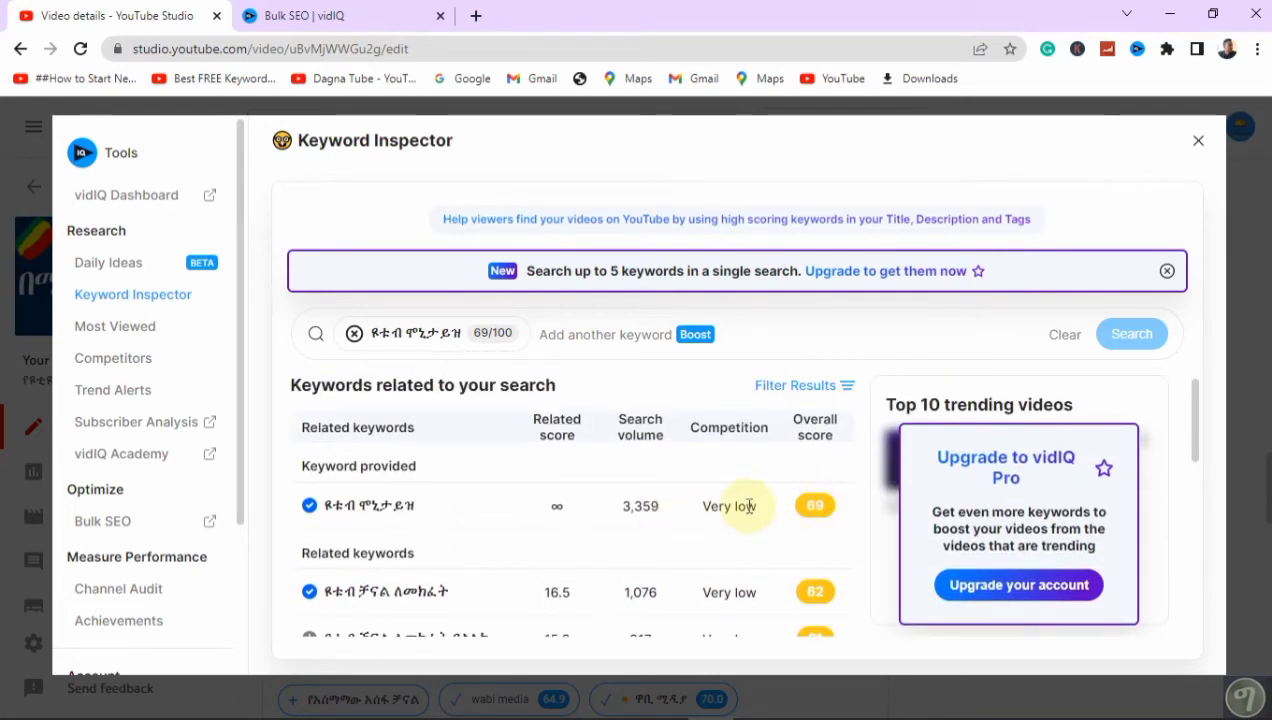
scroll(728, 555, down, 5)
scroll(728, 555, up, 5)
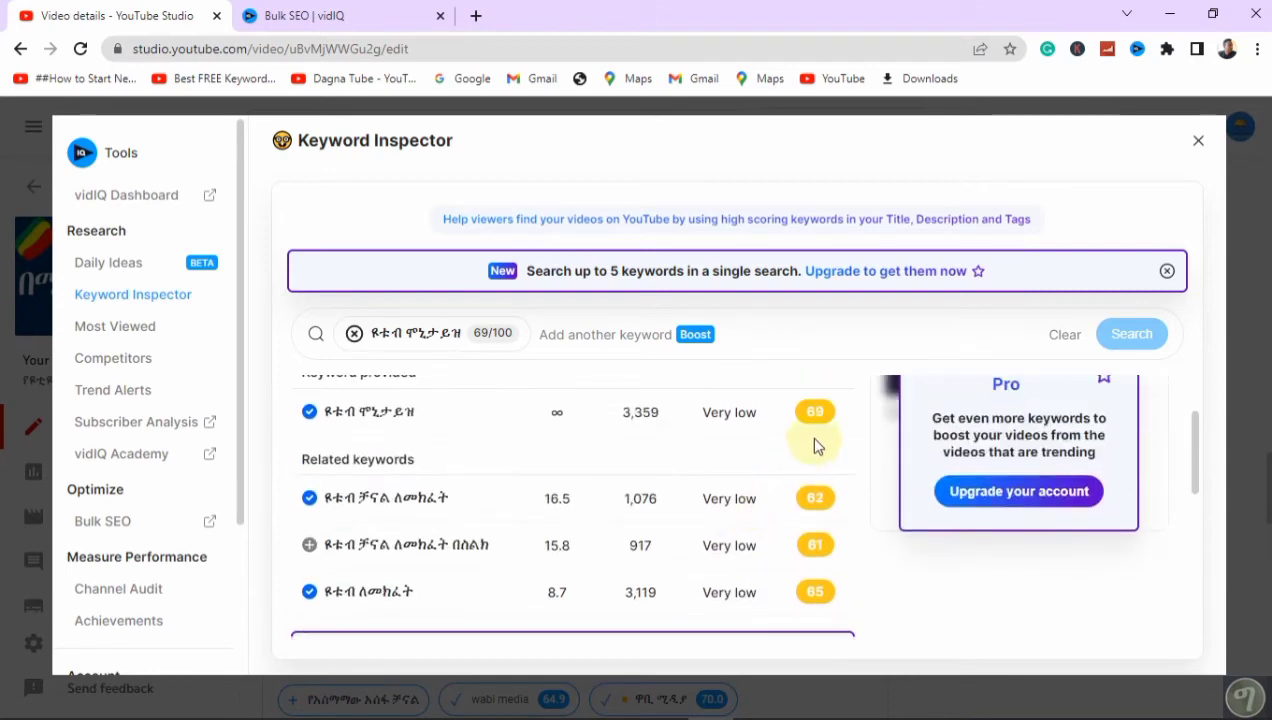
click(1195, 143)
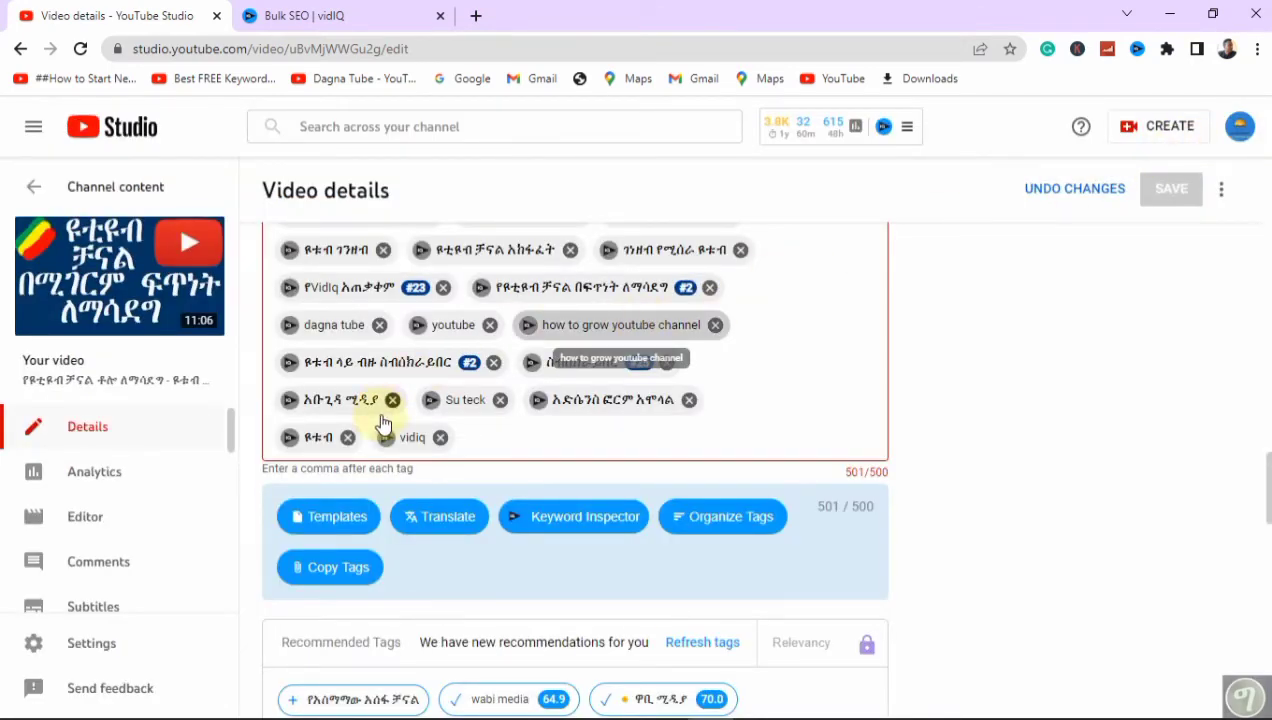
Inspect the wabi tag in Keyword Inspector, check its competition level and the scores of its related keywords, and close it
scroll(445, 405, up, 2)
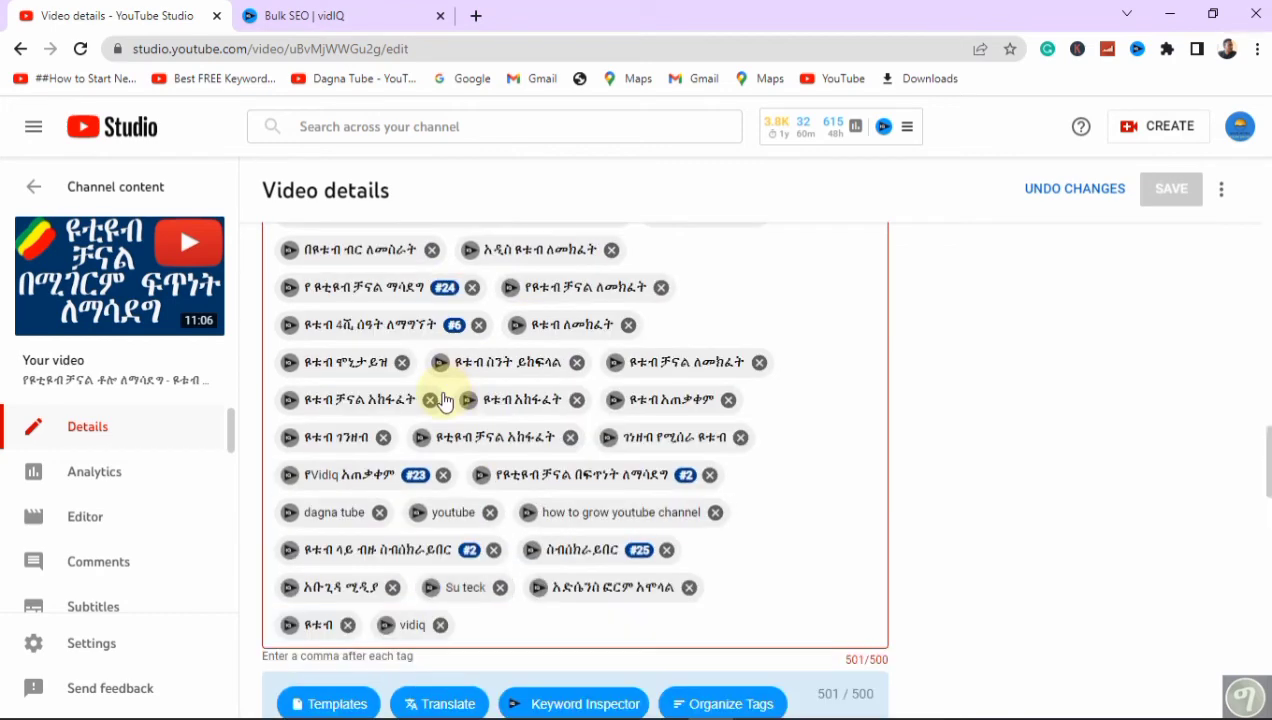
scroll(600, 340, up, 1)
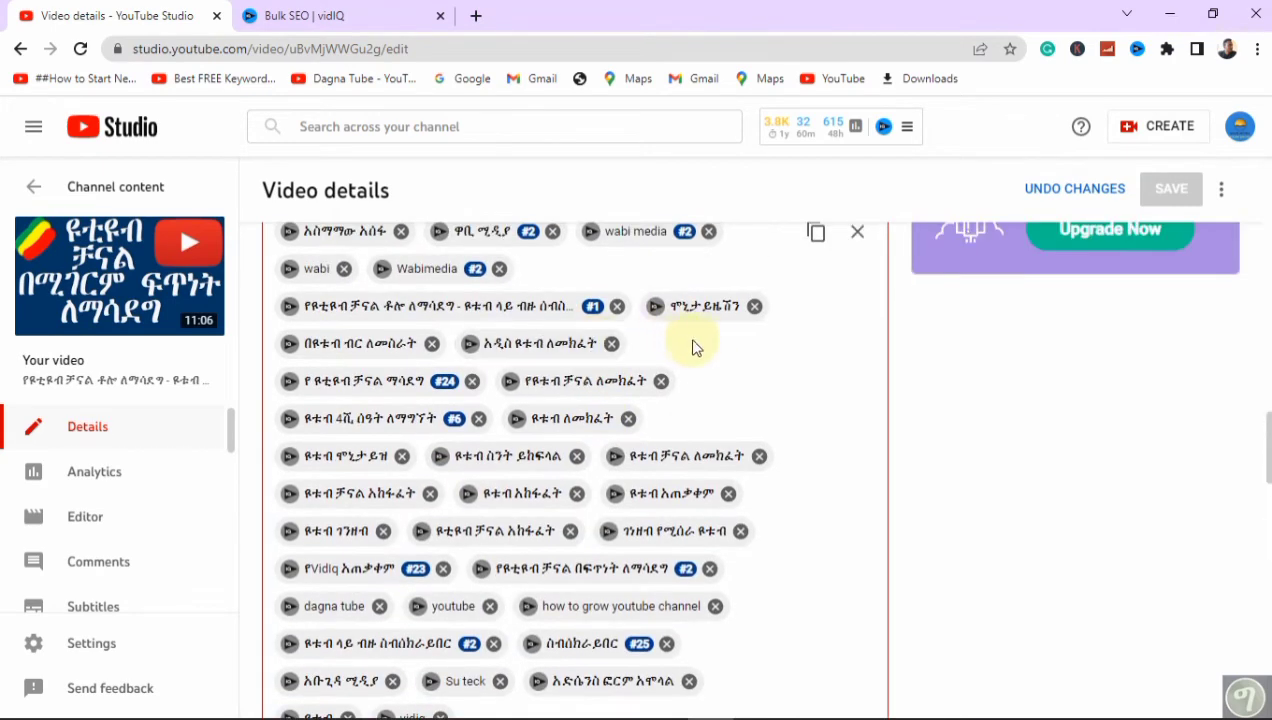
scroll(680, 345, up, 1)
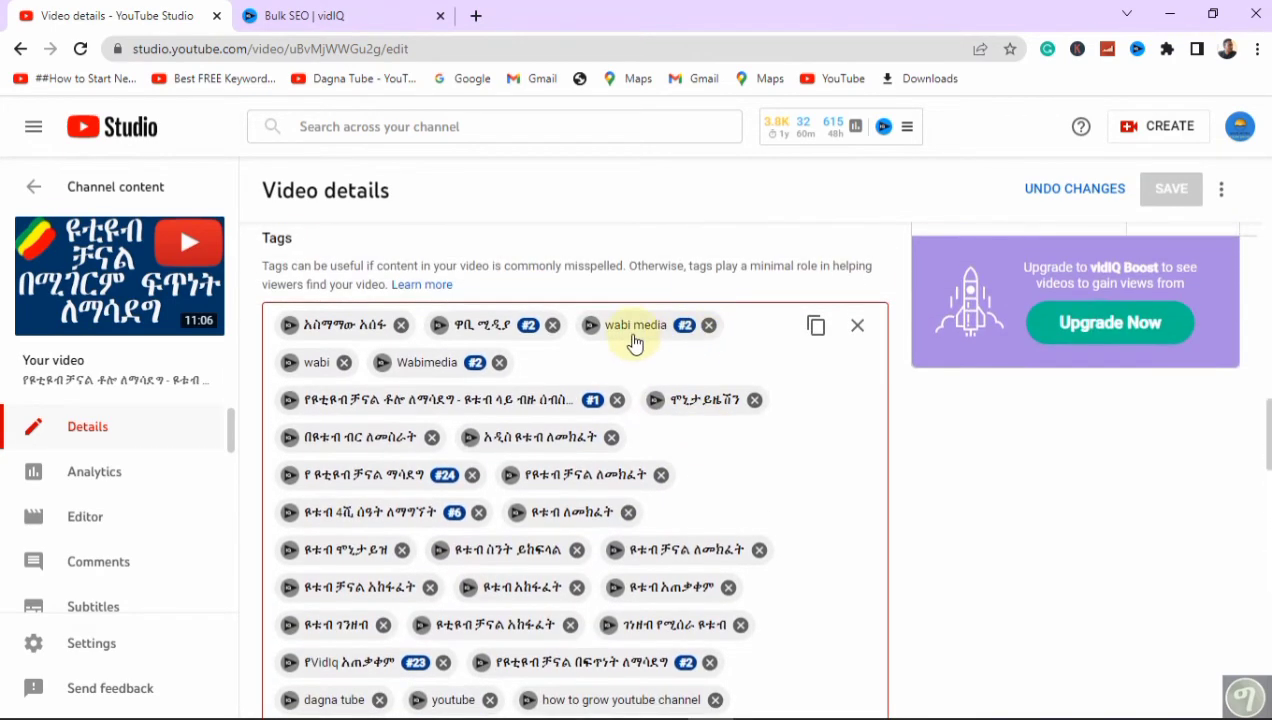
click(289, 363)
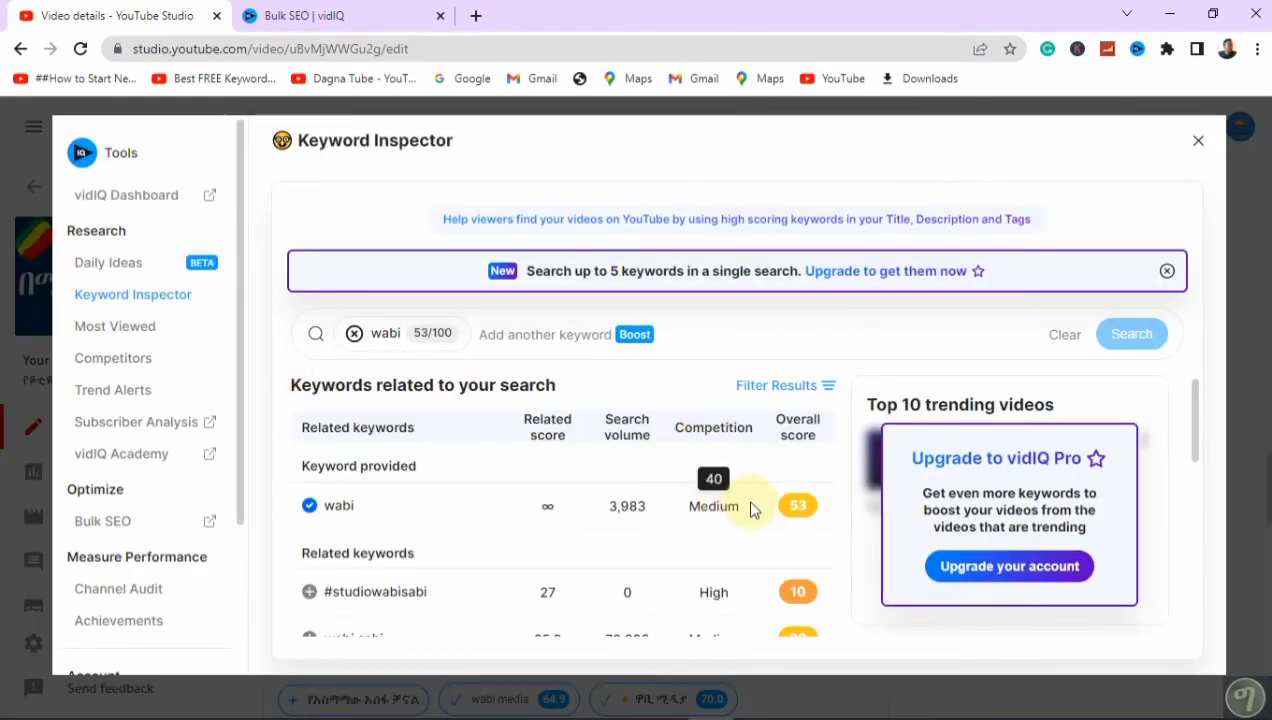
scroll(773, 492, down, 3)
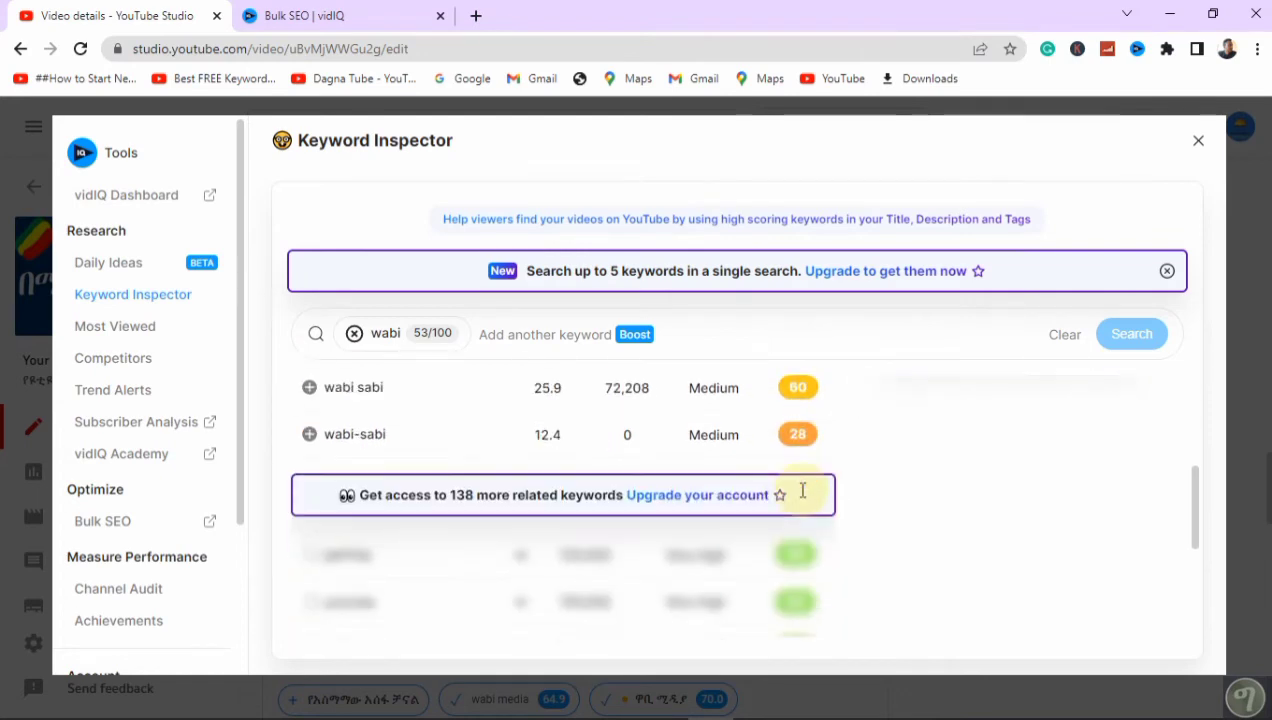
scroll(805, 500, up, 2)
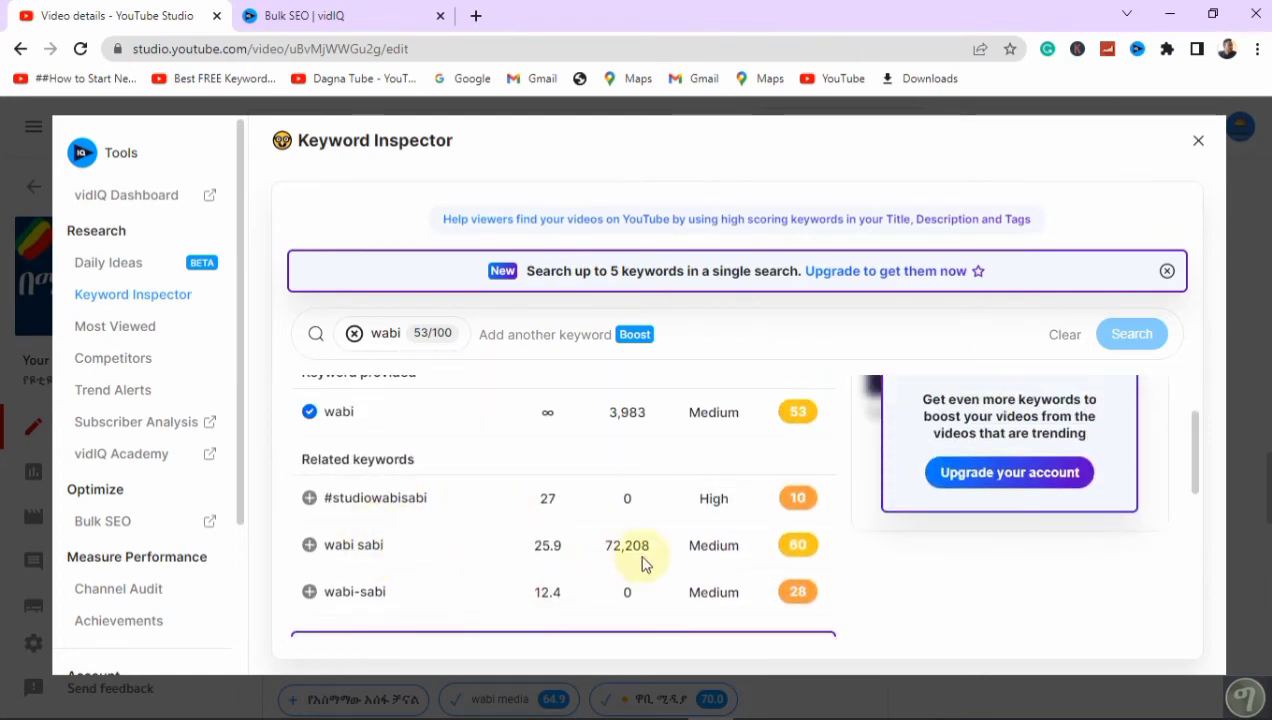
scroll(740, 530, up, 3)
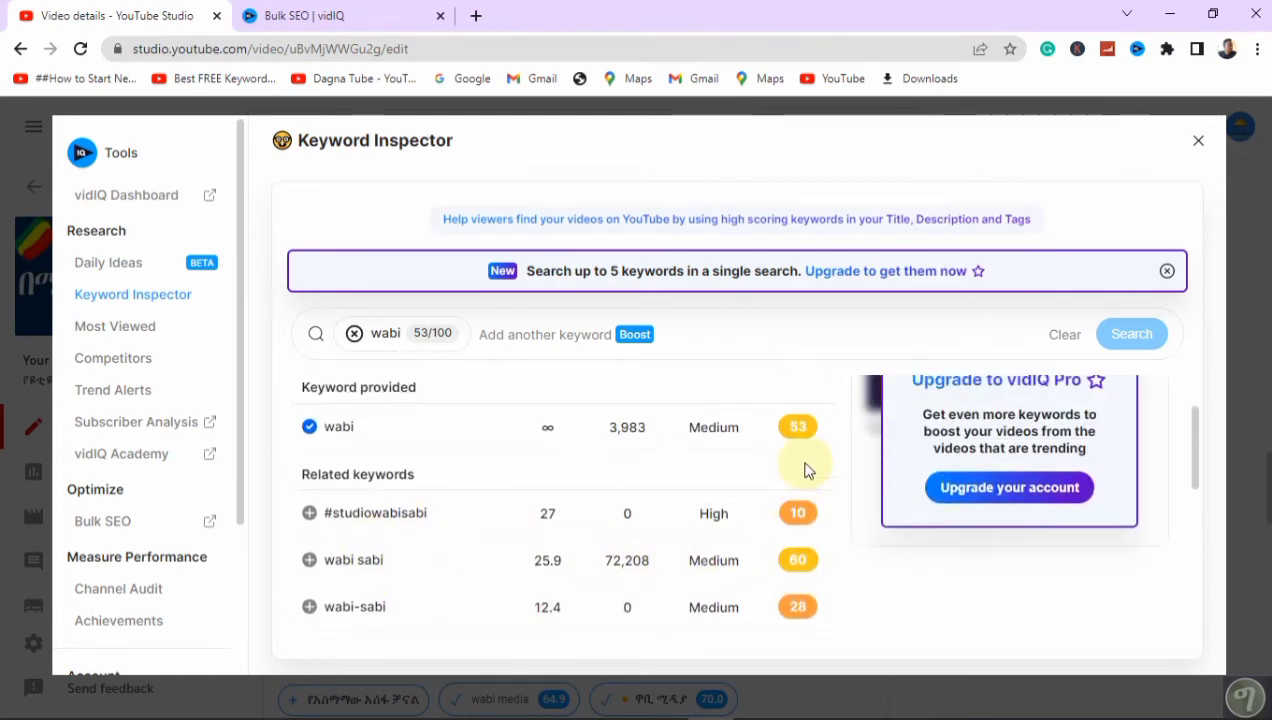
click(1198, 140)
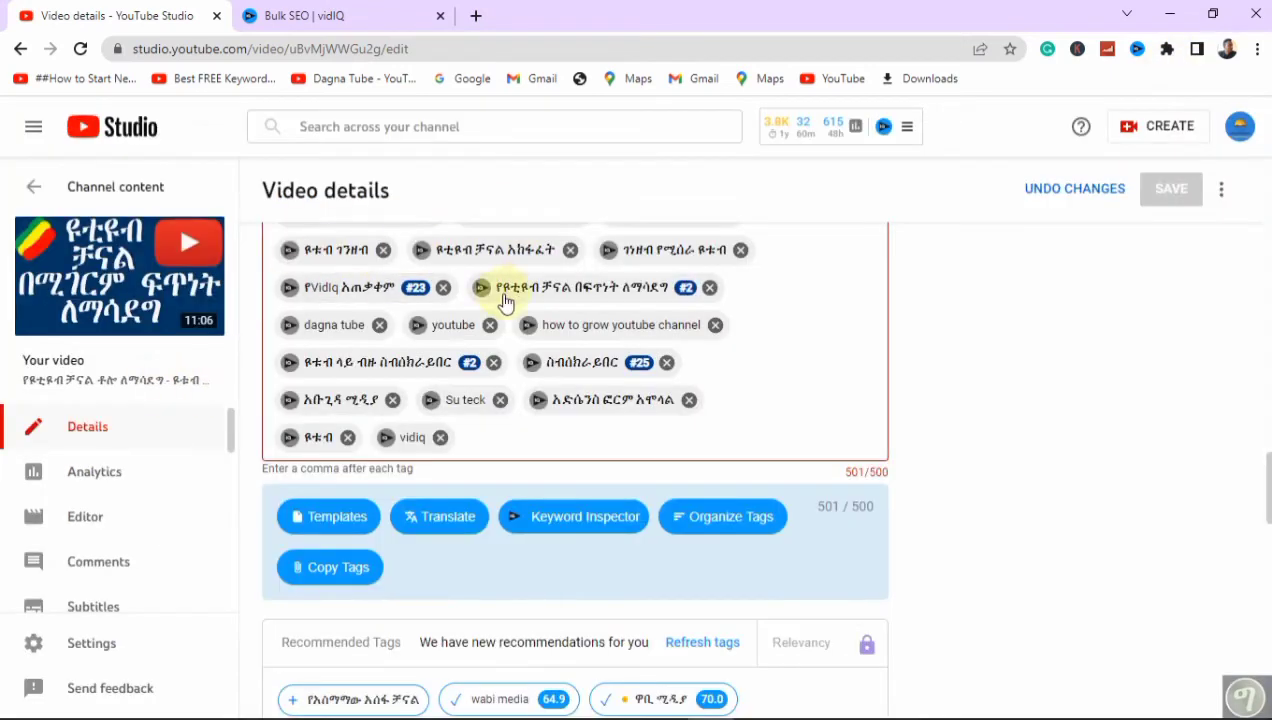
Remove the wabi tag from the video's tags and check the character count of the remaining tags
scroll(483, 290, up, 5)
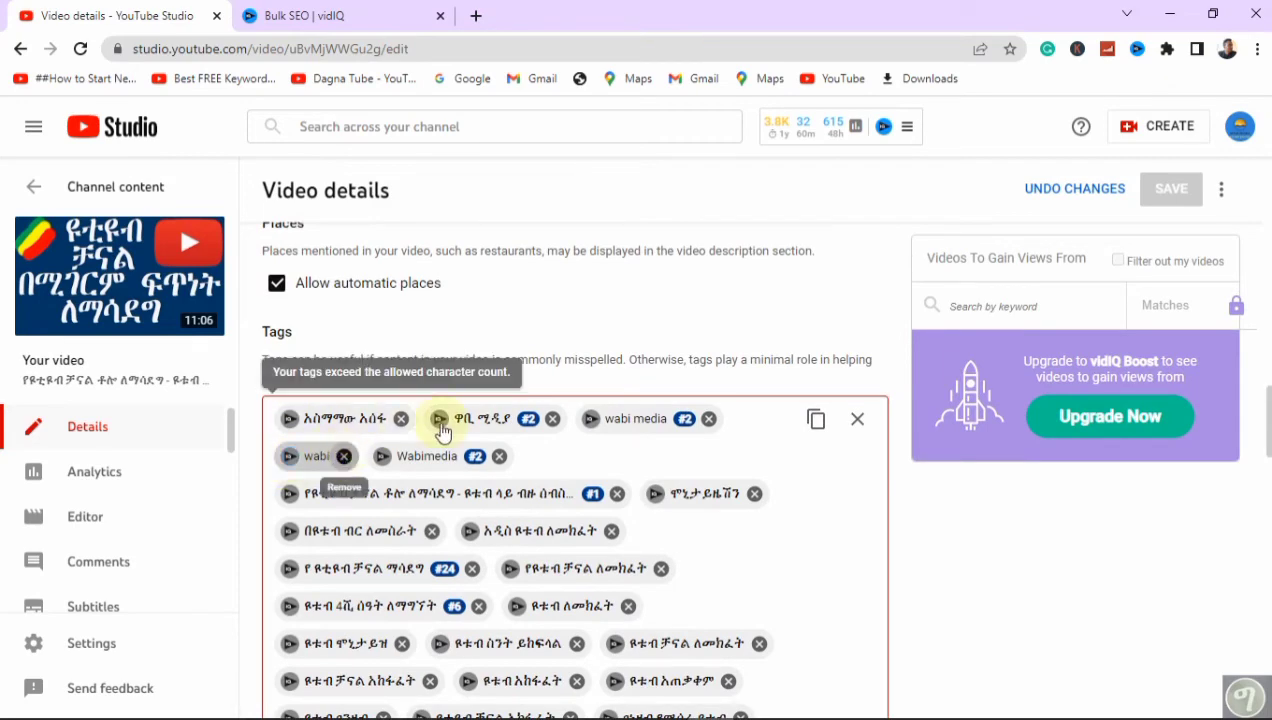
click(342, 460)
drag(525, 419, 712, 474)
scroll(877, 647, down, 4)
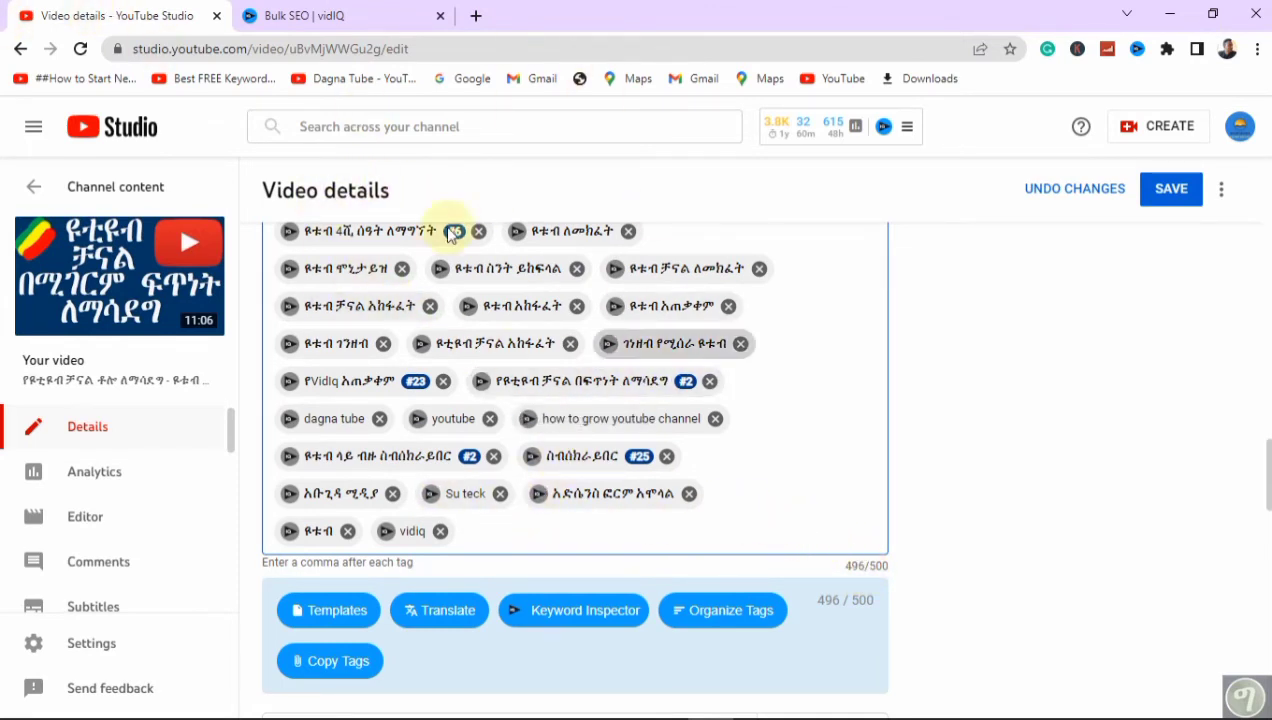
Open the የ ዩቲዩብ ቻናል ማሳደግ tag from the video's tag list in Keyword Inspector
scroll(706, 503, up, 1)
scroll(706, 503, up, 2)
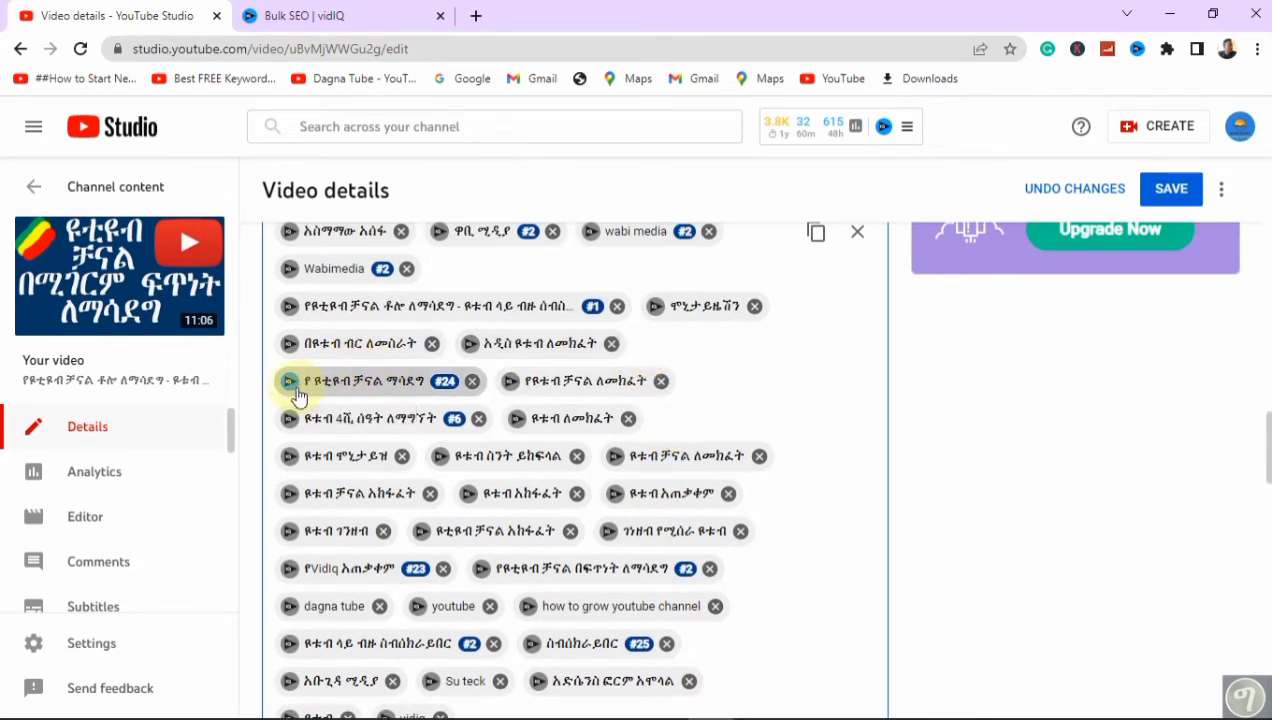
double_click(372, 385)
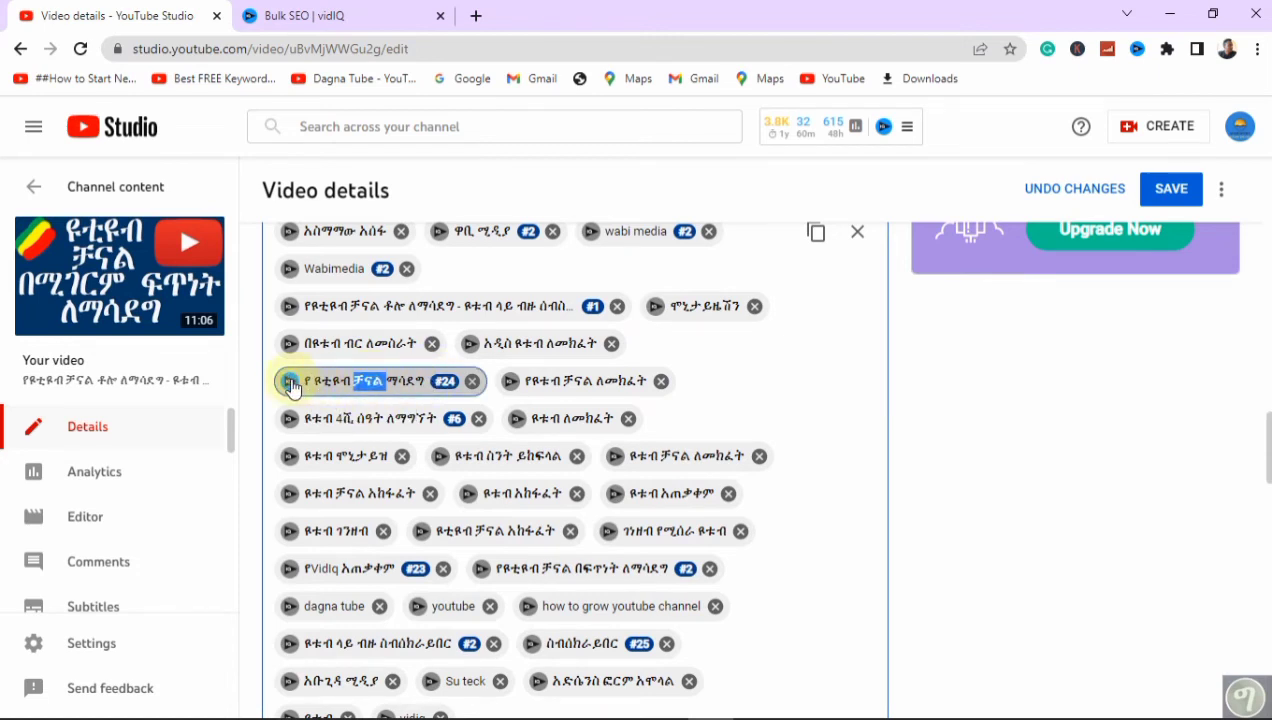
click(880, 304)
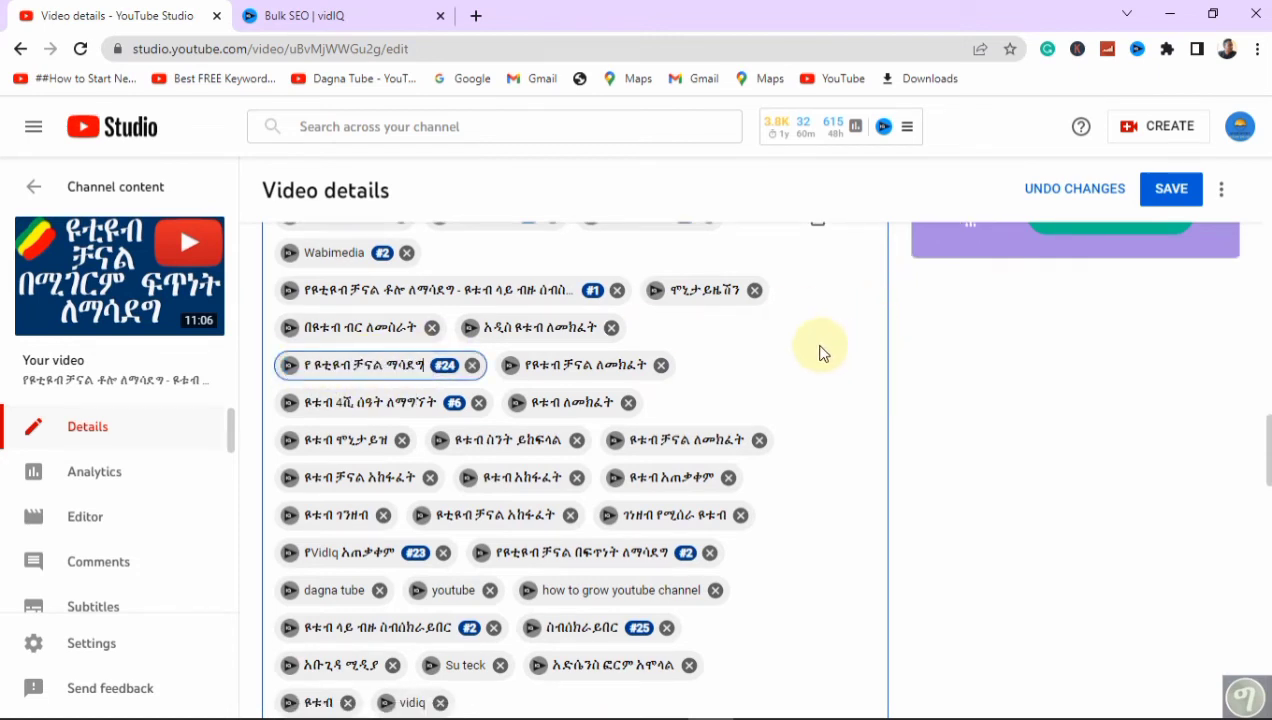
click(289, 368)
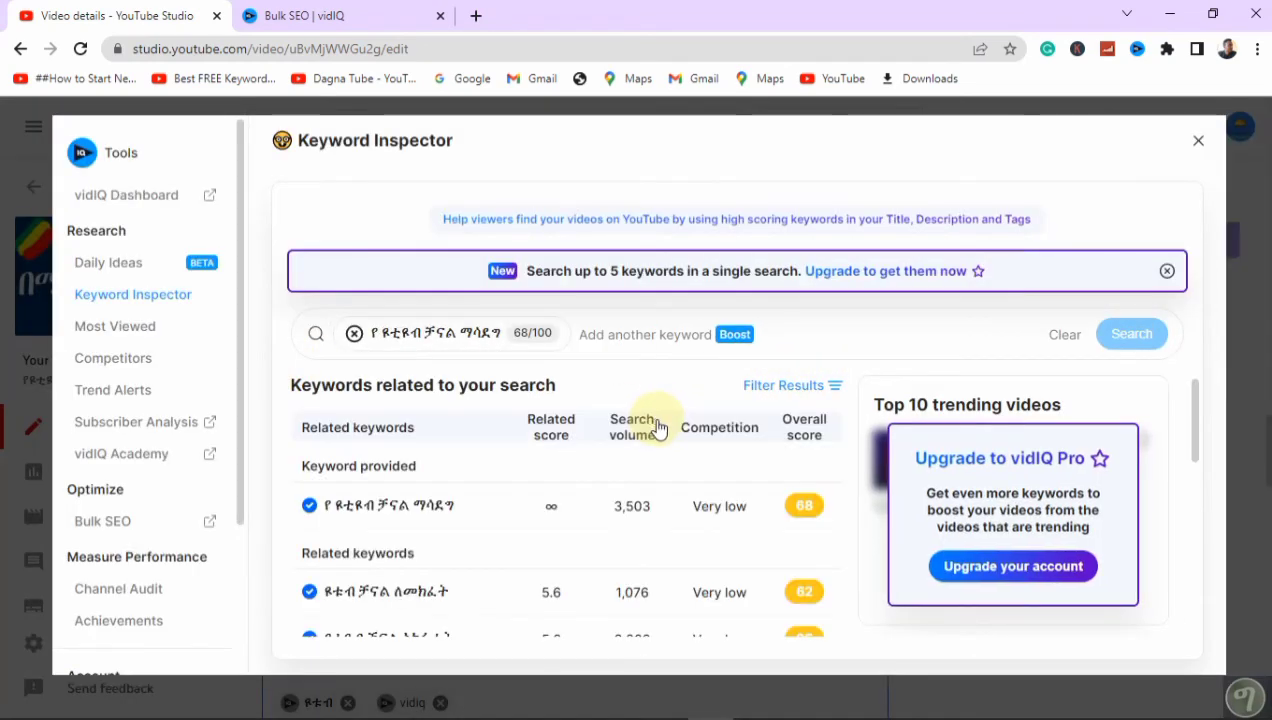
Compare the search volume, competition and overall scores of the provided and related keywords, close Keyword Inspector and look over the remaining tags
scroll(760, 495, down, 2)
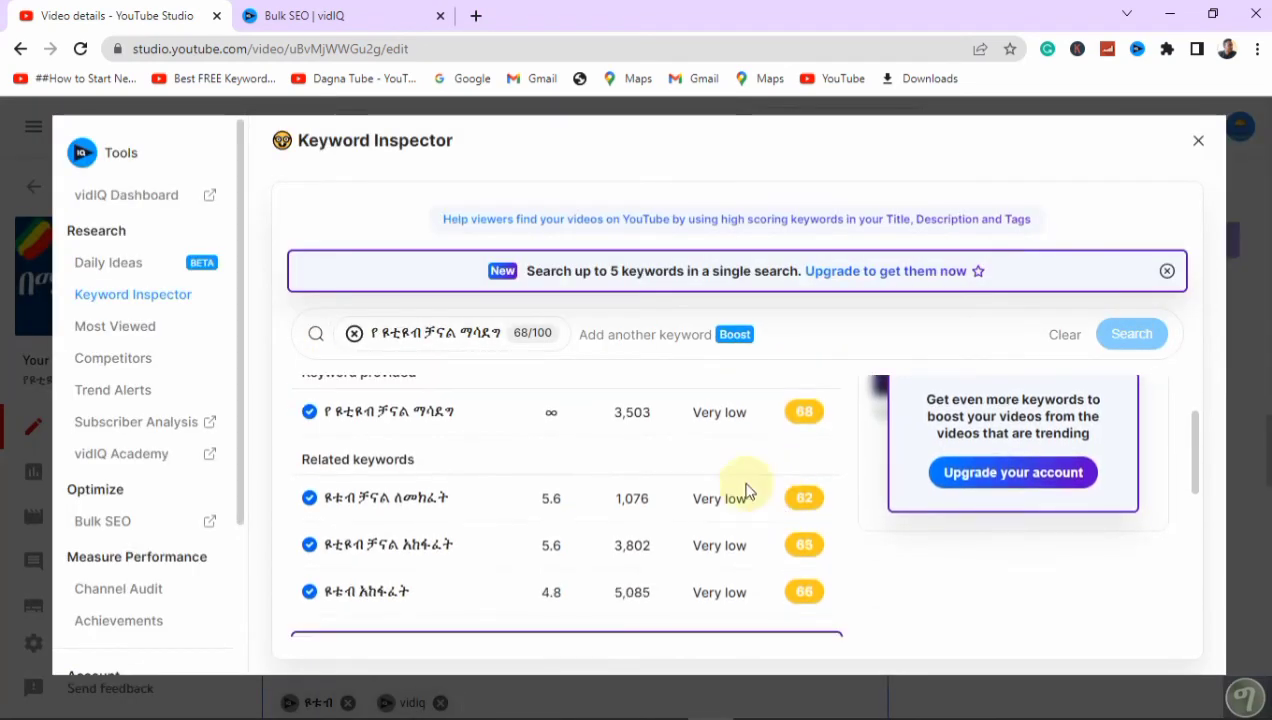
scroll(728, 489, up, 1)
scroll(728, 489, up, 1)
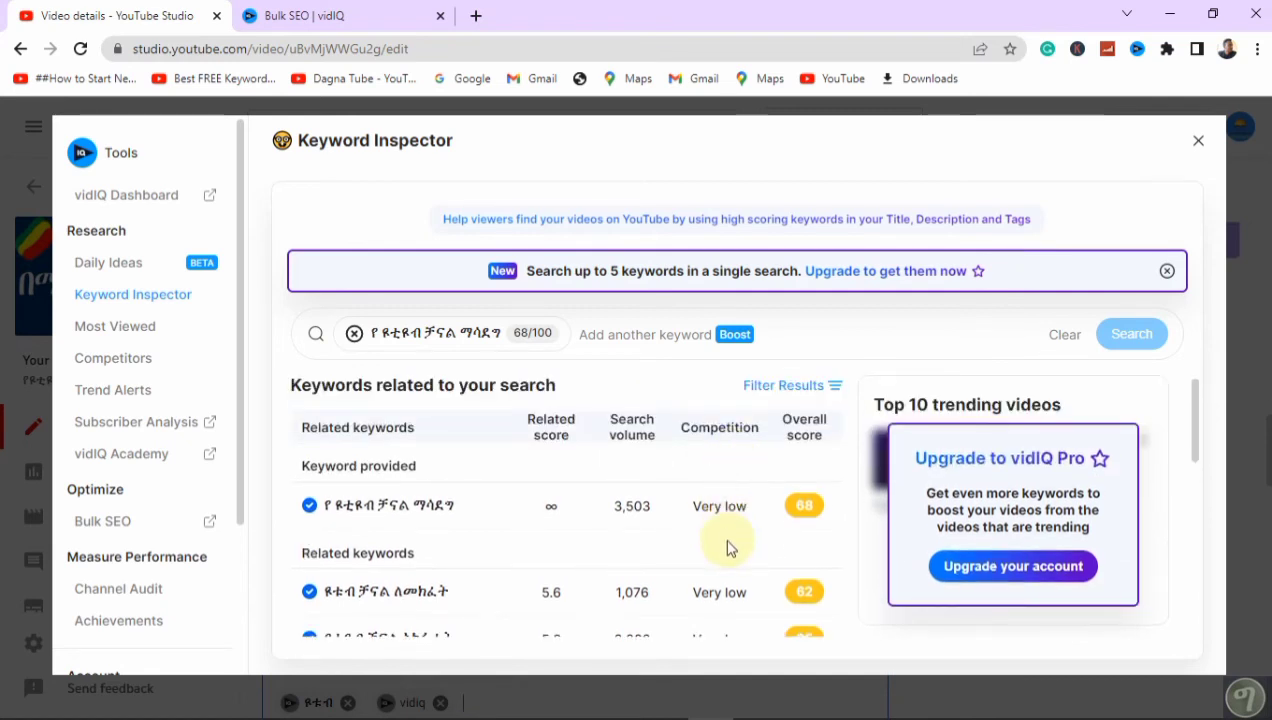
scroll(726, 533, down, 2)
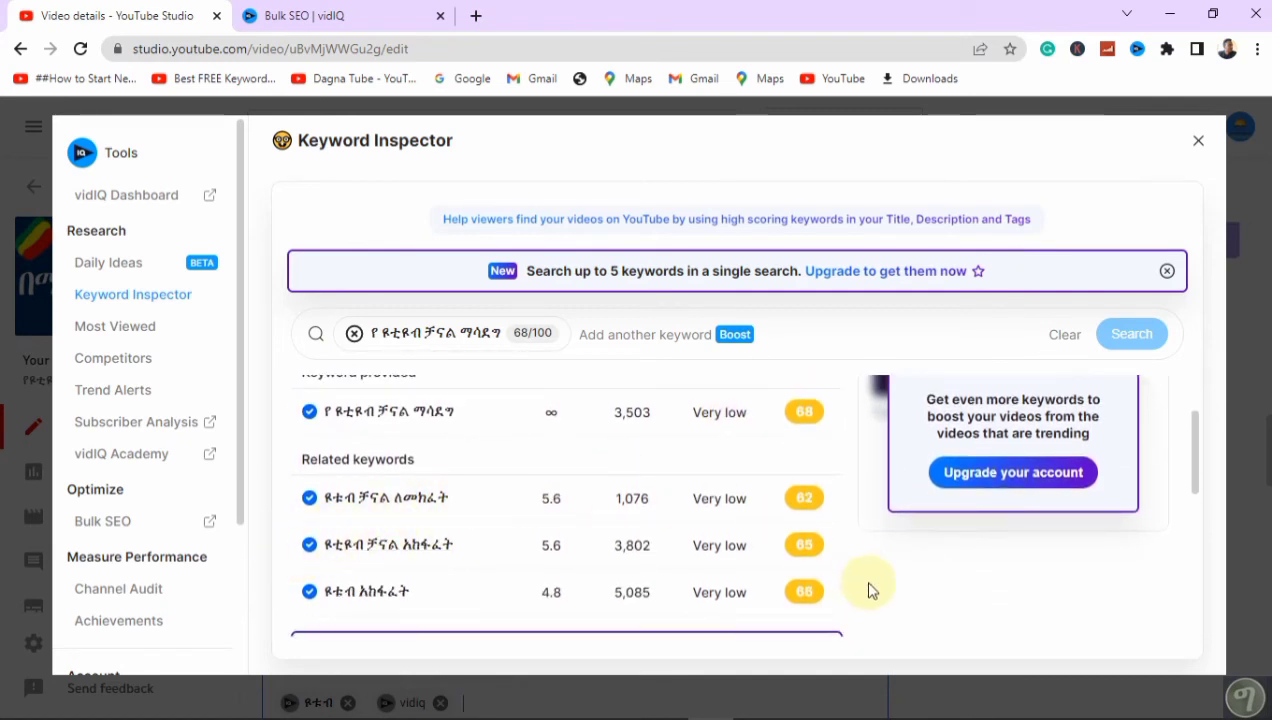
scroll(815, 588, up, 2)
scroll(822, 541, down, 2)
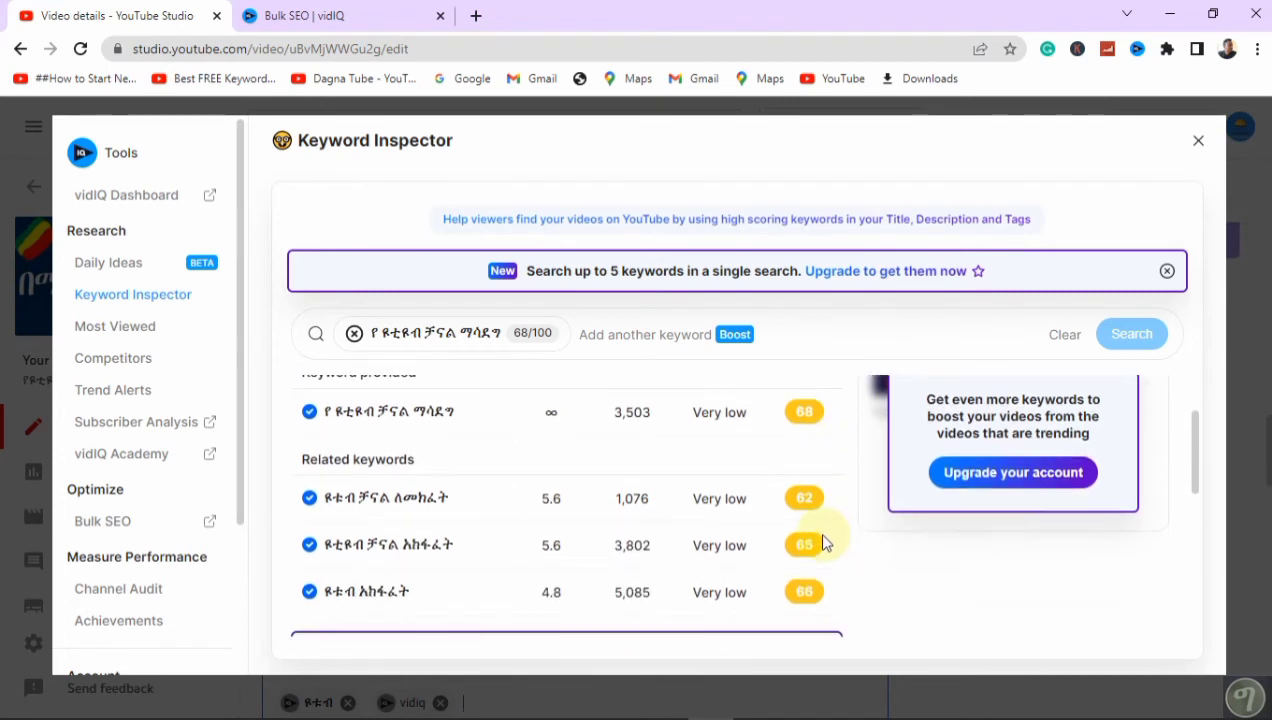
scroll(700, 525, up, 2)
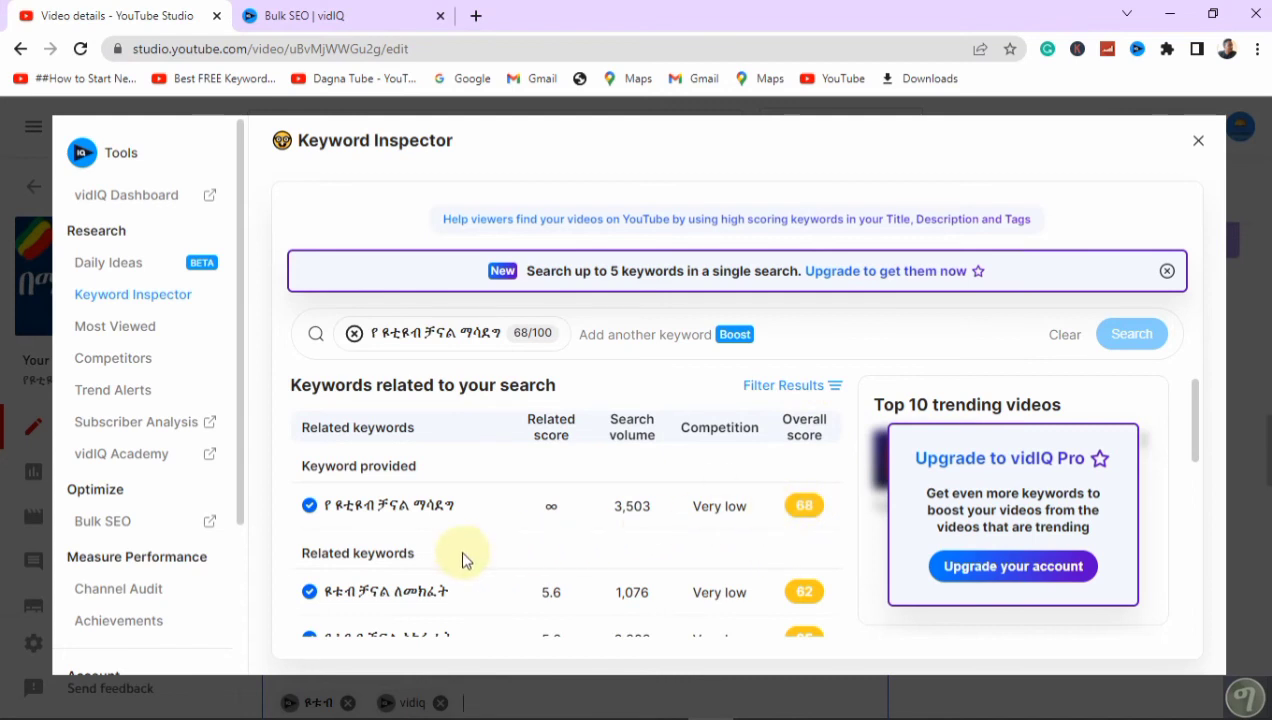
scroll(400, 540, down, 1)
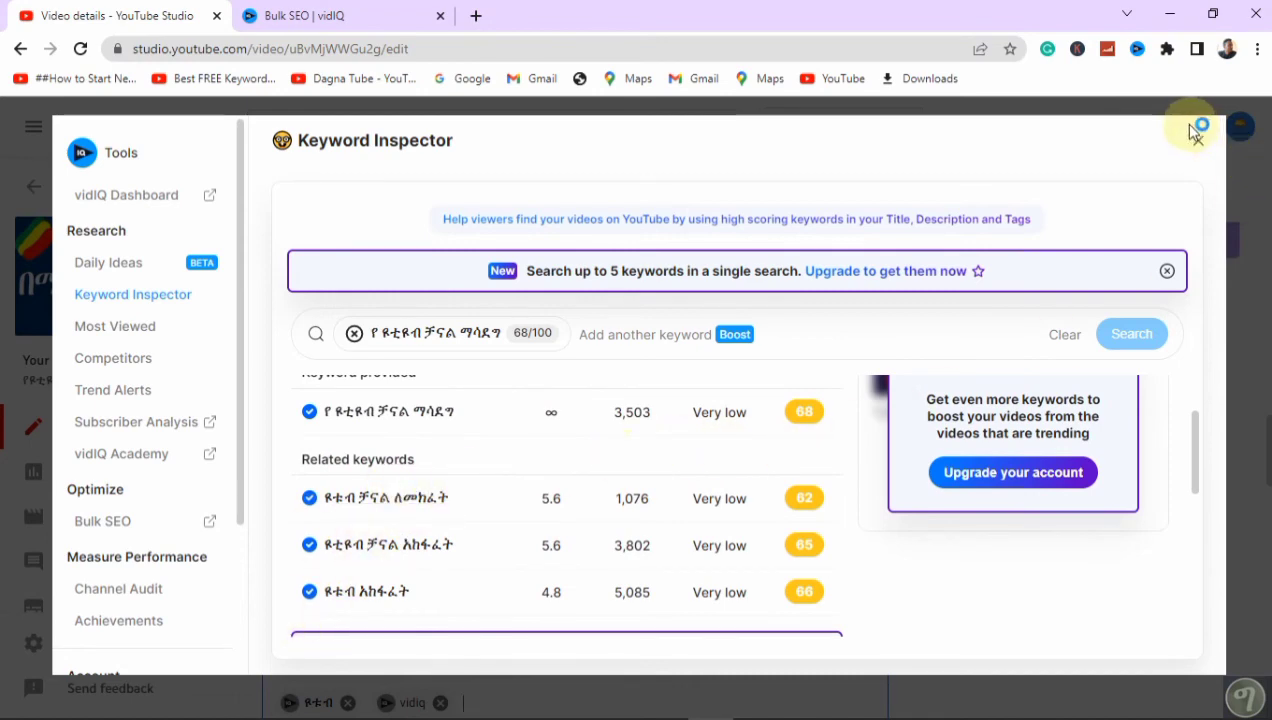
click(1199, 148)
scroll(715, 573, down, 4)
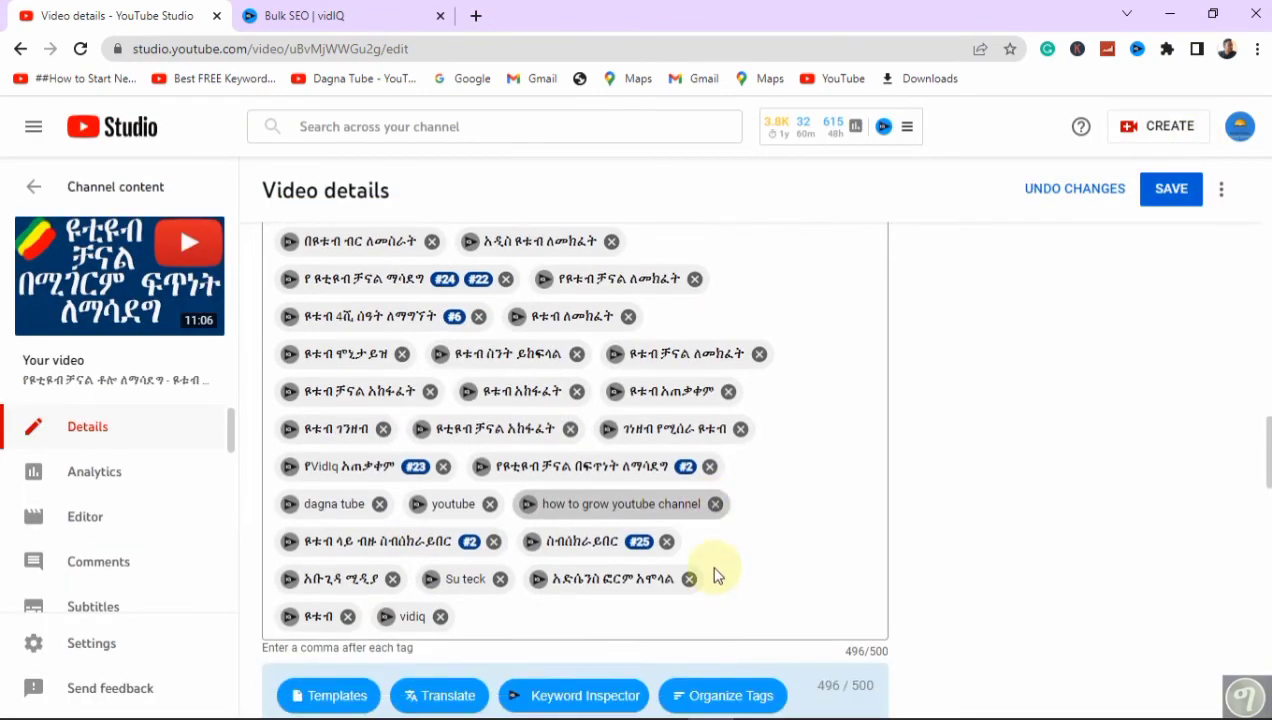
scroll(660, 425, up, 1)
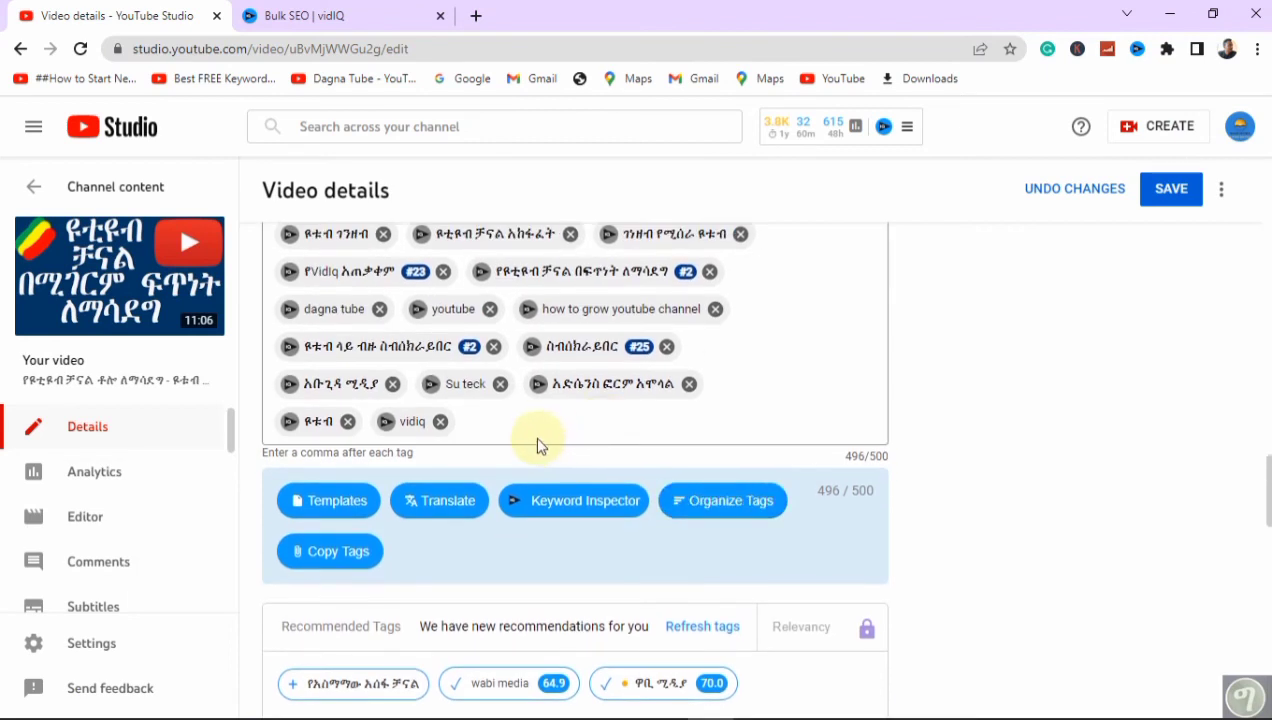